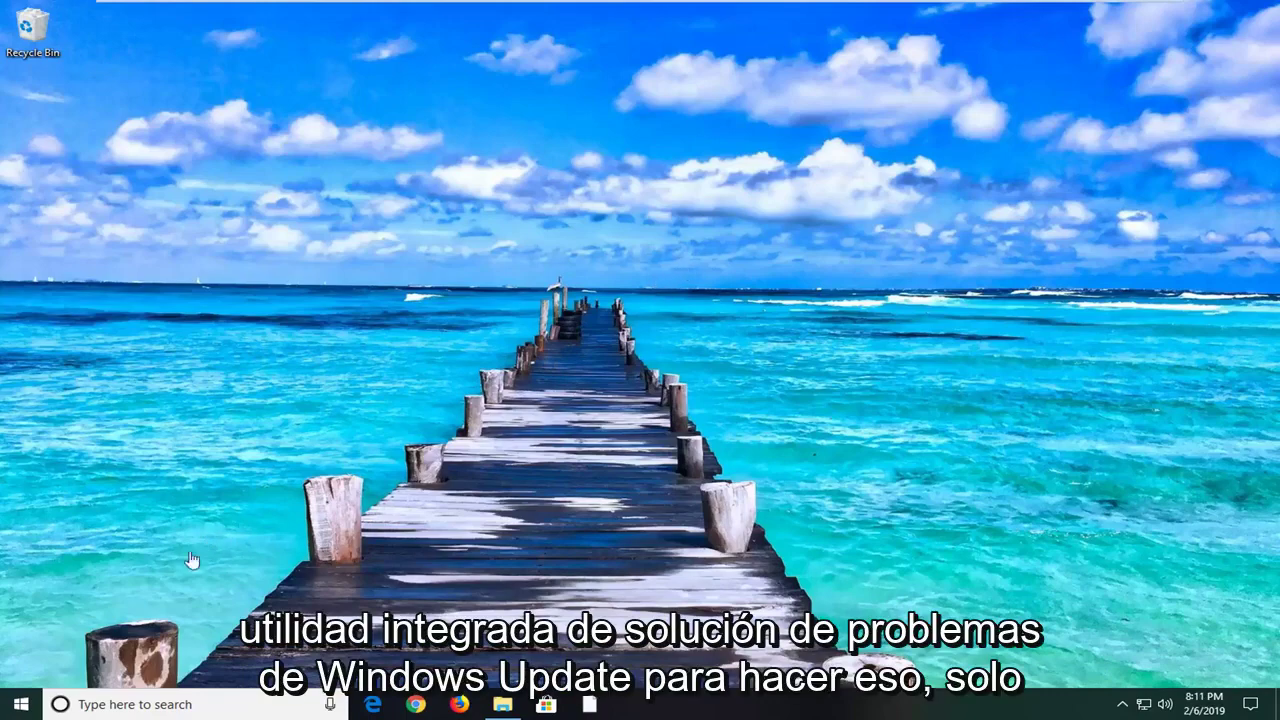
- Run the Windows Update troubleshooter from Troubleshoot settings and close its no-problem-found report
{"action": "left_click", "coordinate": [18, 708]}
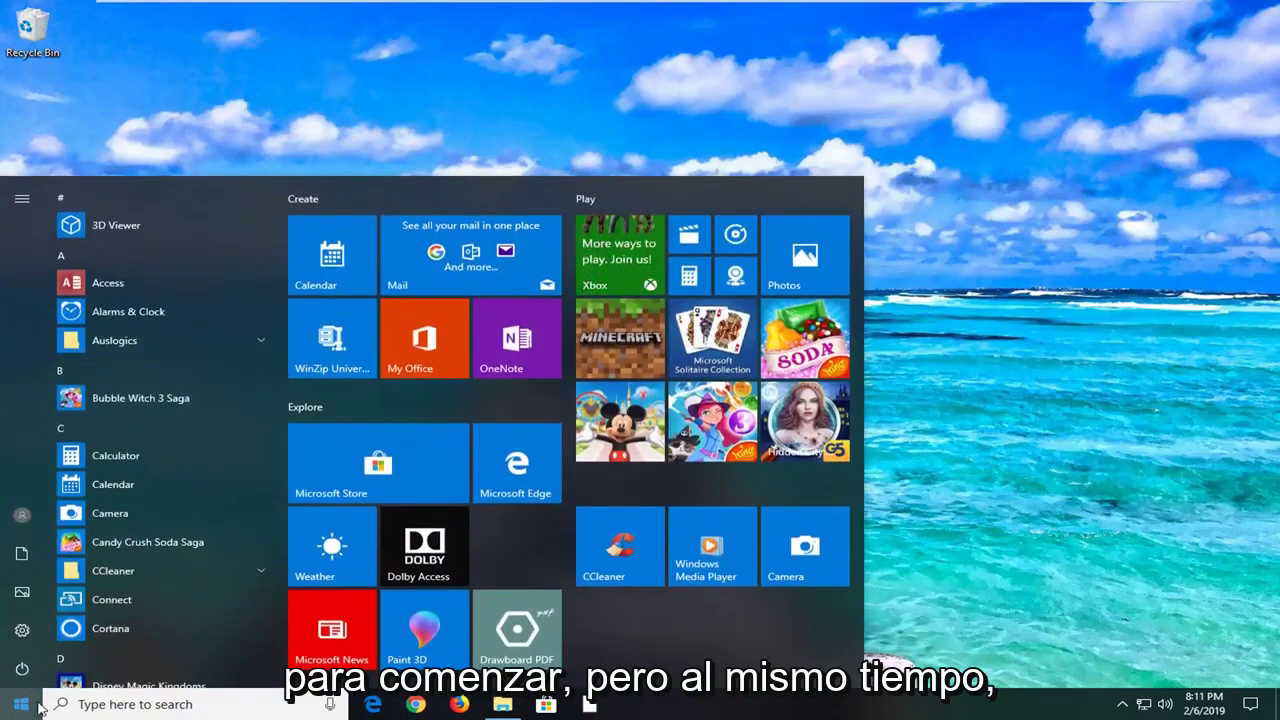
{"action": "type", "text": "troub"}
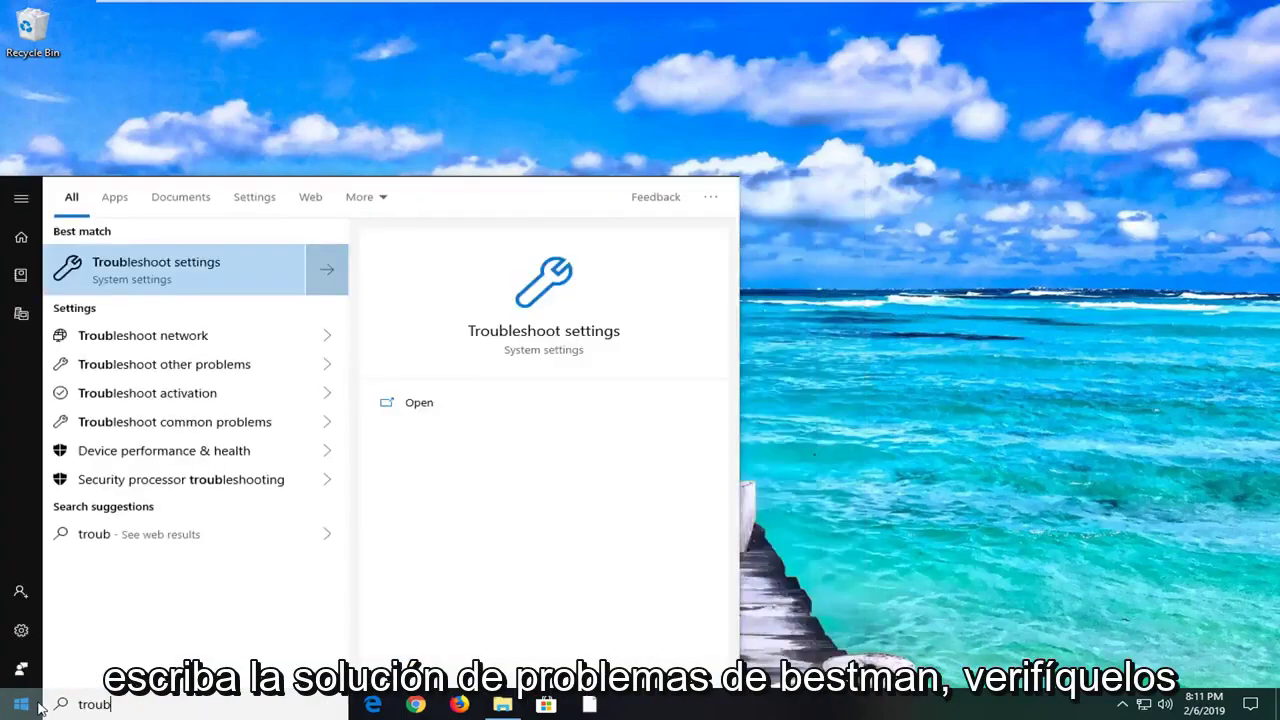
{"action": "type", "text": "leshoot"}
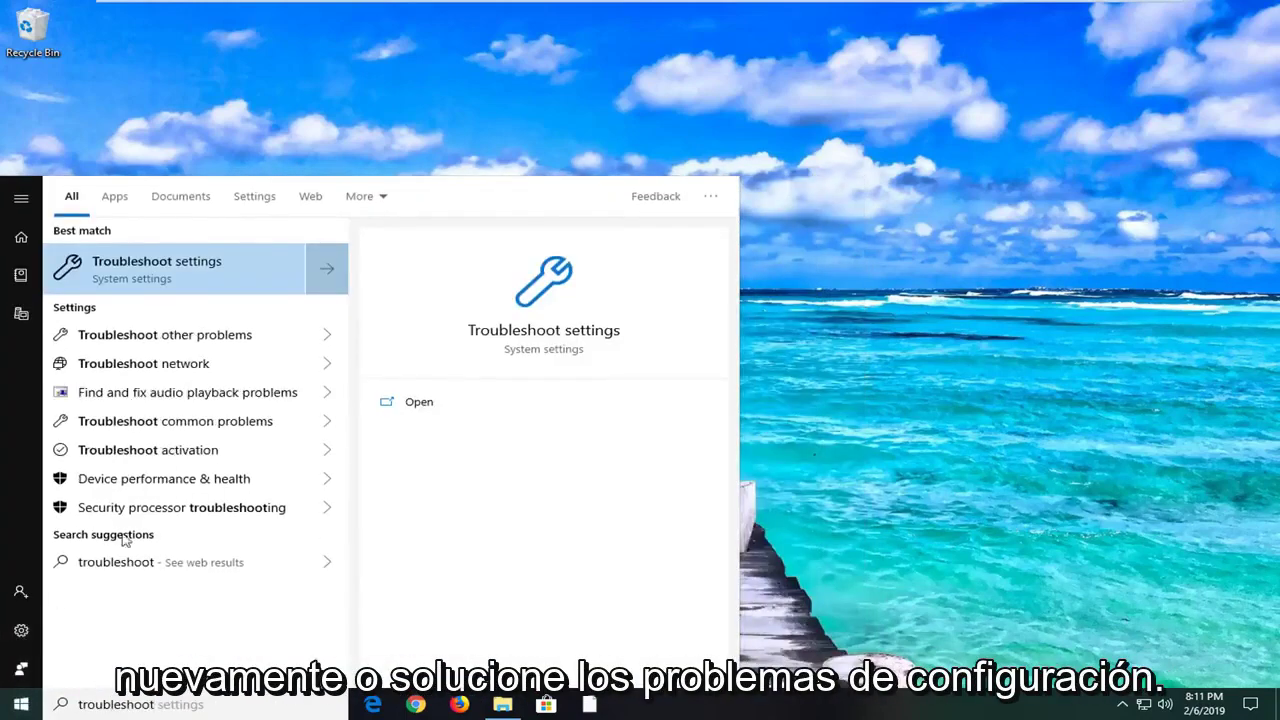
{"action": "left_click", "coordinate": [153, 268]}
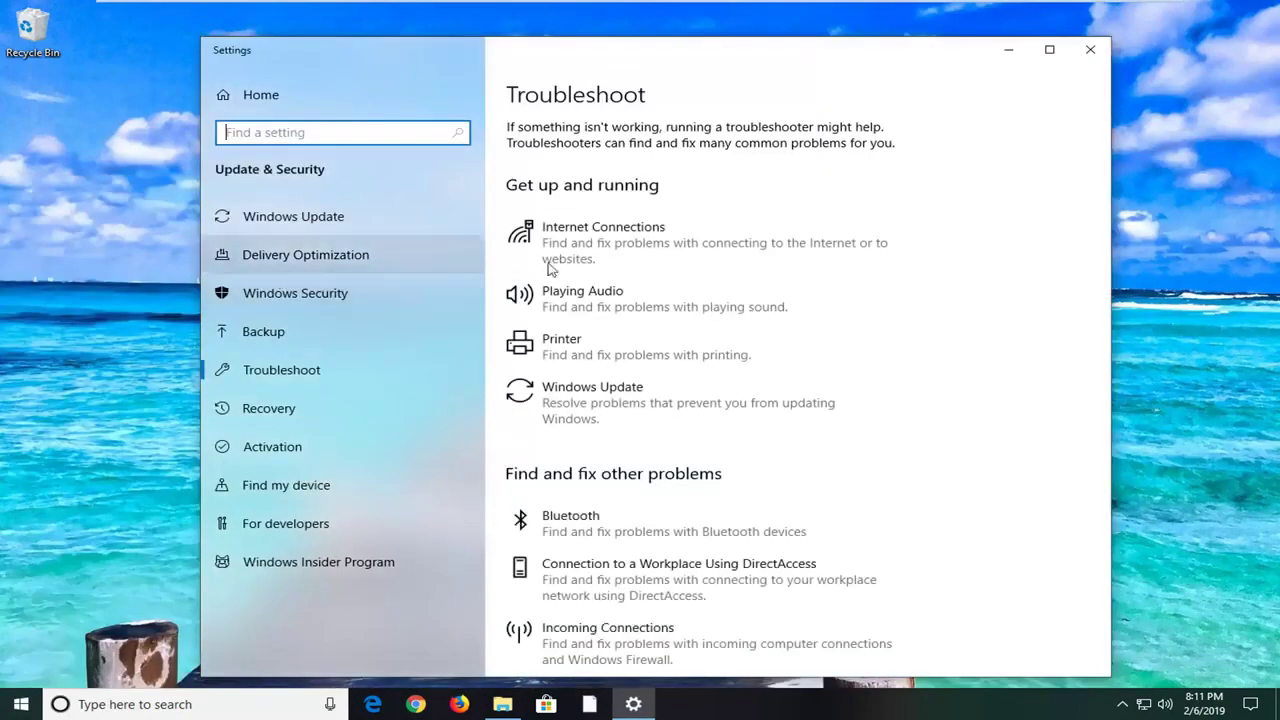
{"action": "left_click", "coordinate": [643, 417]}
{"action": "left_click", "coordinate": [772, 458]}
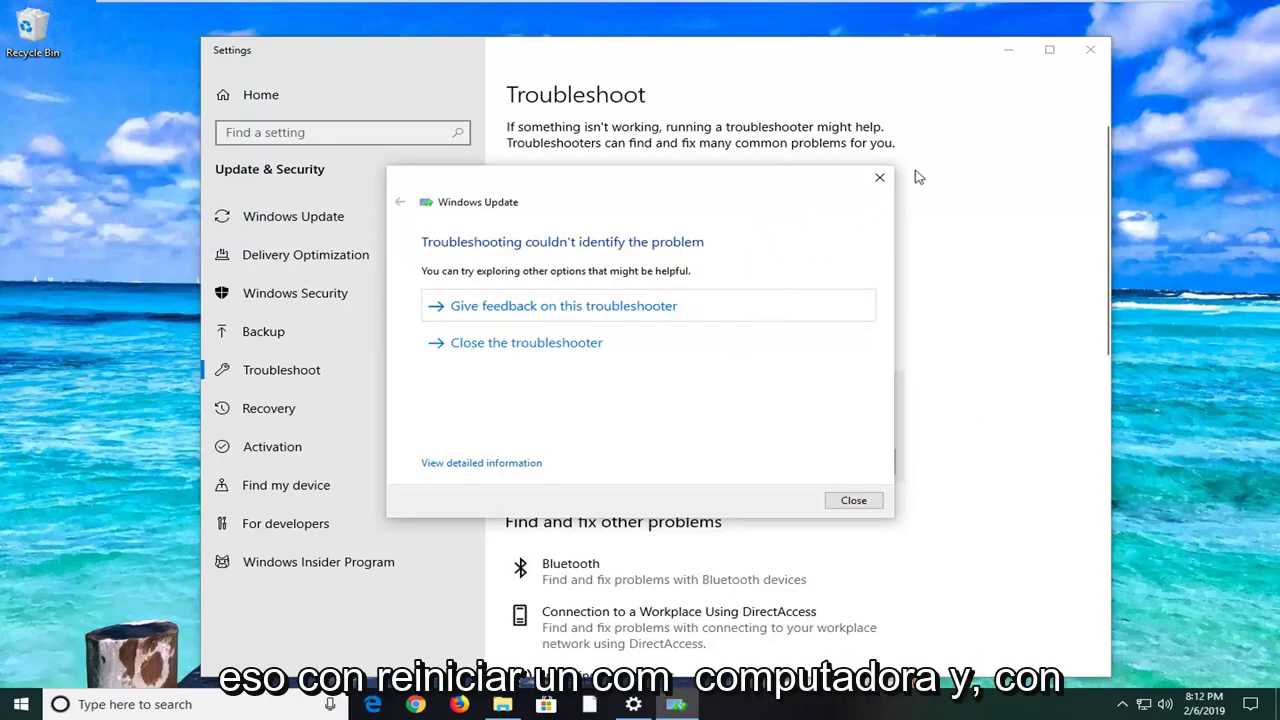
{"action": "left_click", "coordinate": [880, 177]}
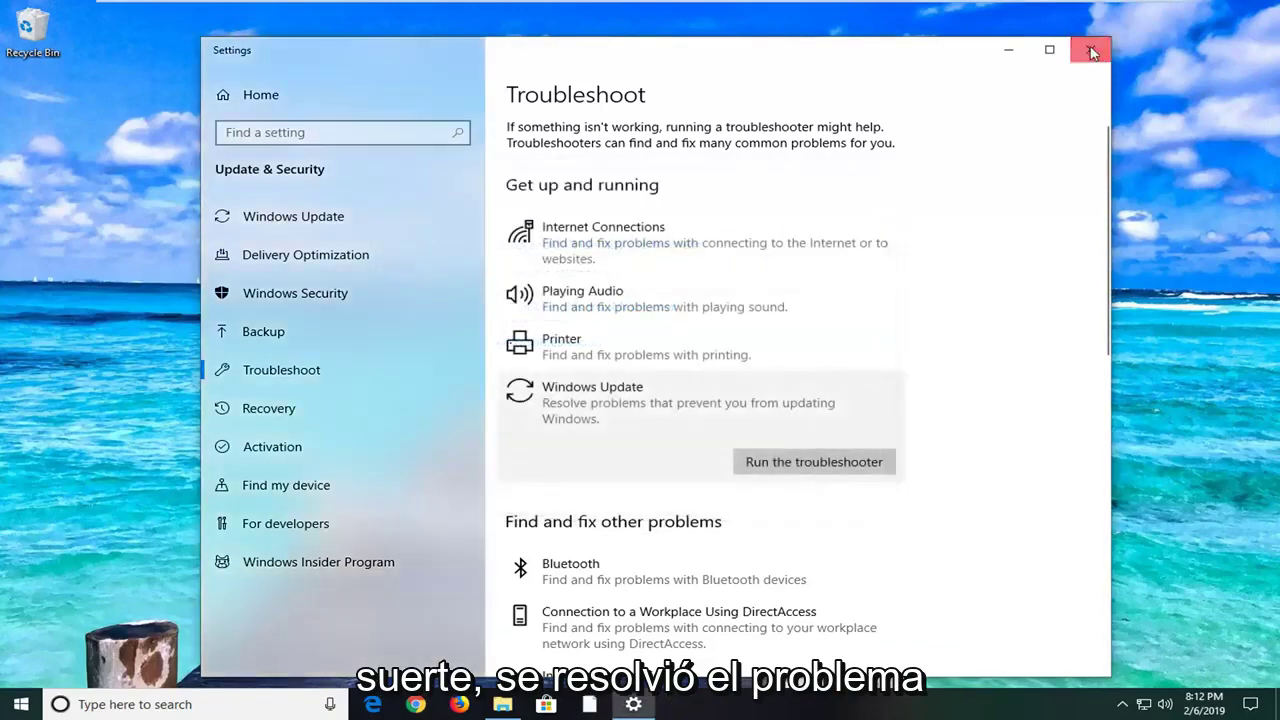
- Close Settings and run ncpa.cpl from the Run dialog to open Network Connections
{"action": "left_click", "coordinate": [1091, 50]}
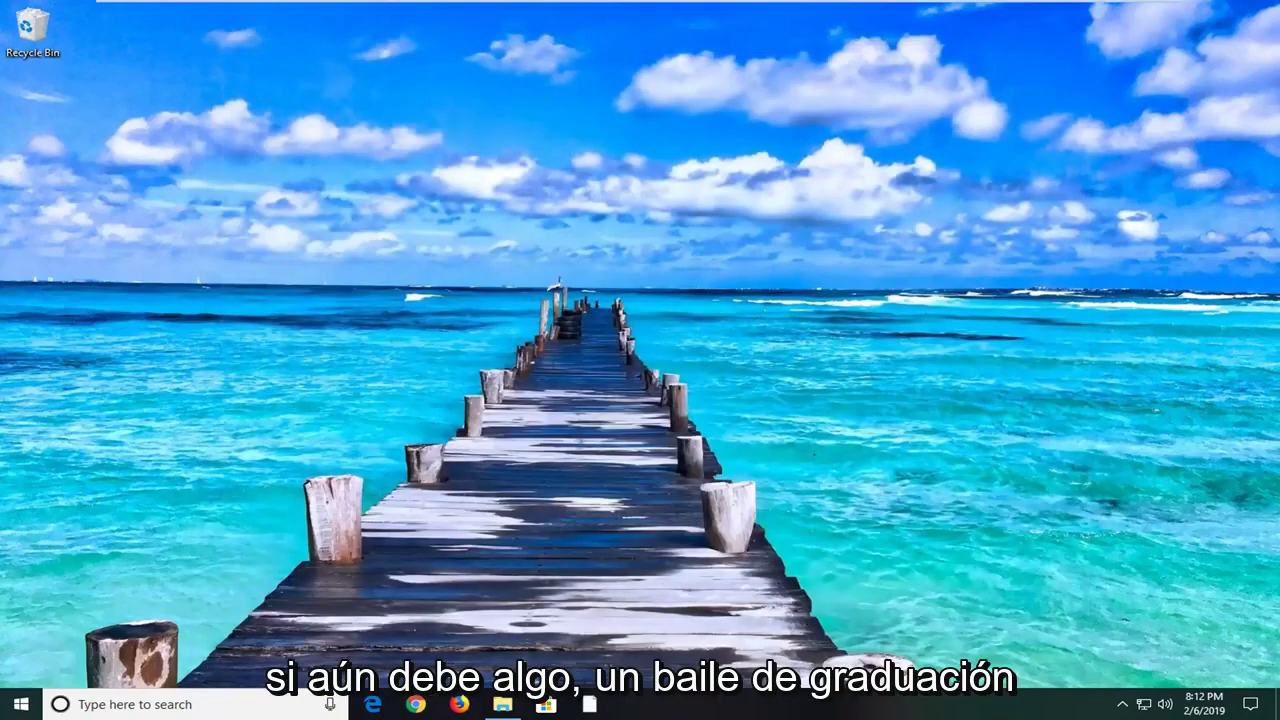
{"action": "left_click", "coordinate": [18, 705]}
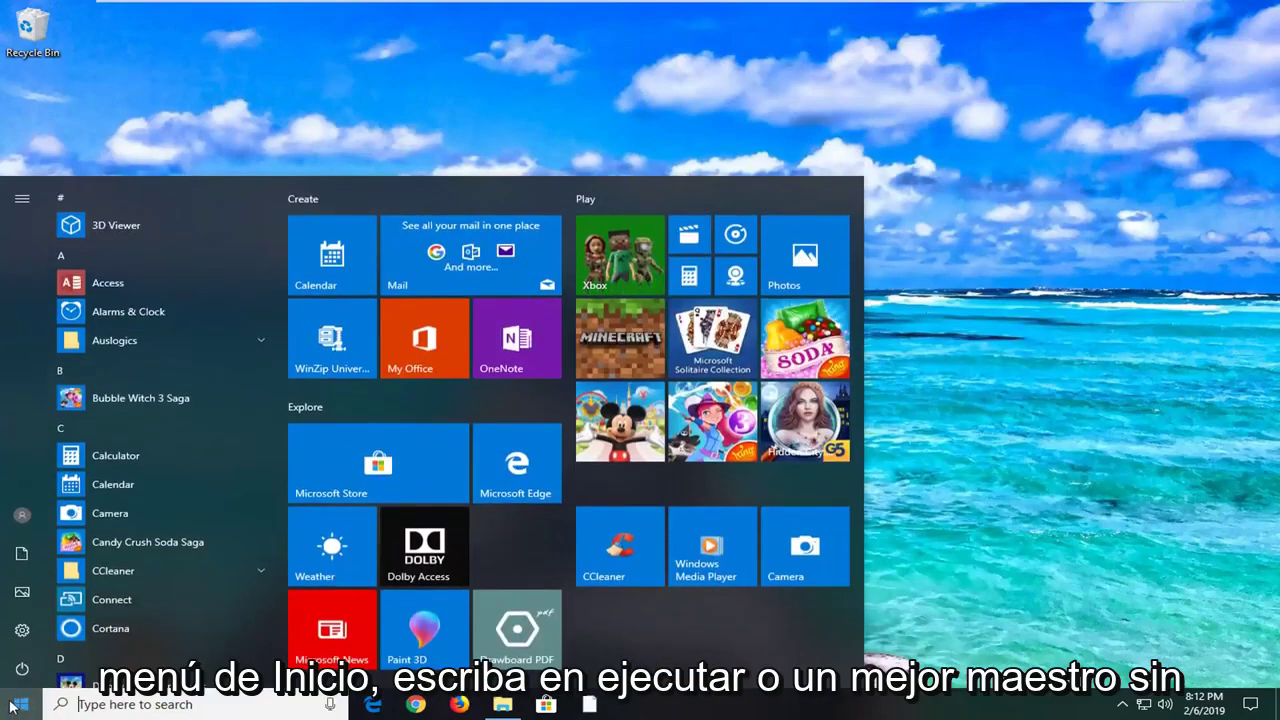
{"action": "type", "text": "run"}
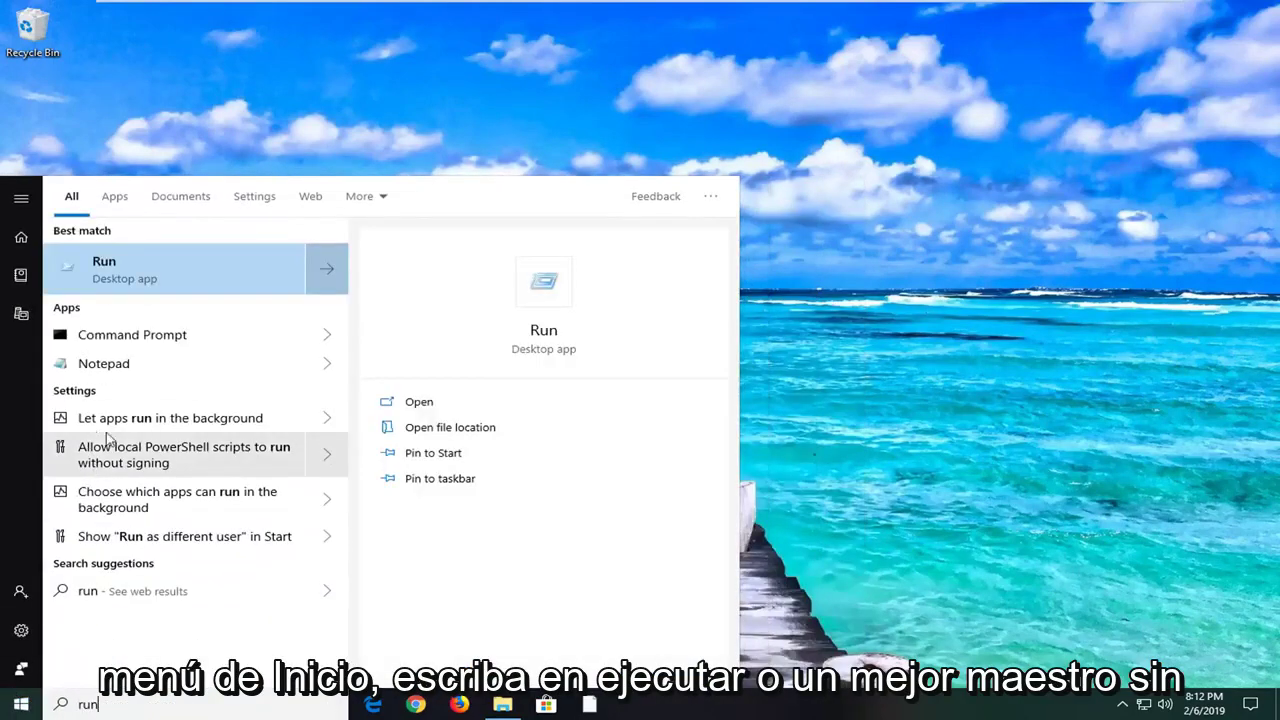
{"action": "left_click", "coordinate": [118, 272]}
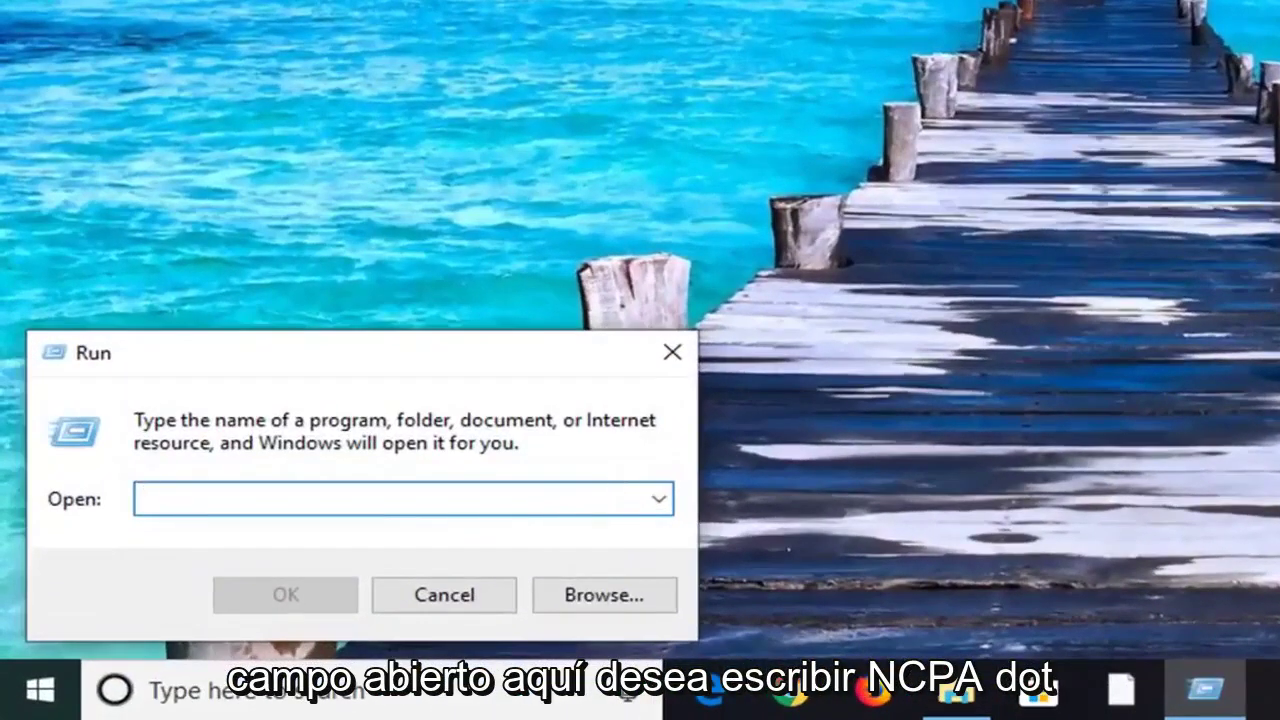
{"action": "type", "text": "ncpa.cpl"}
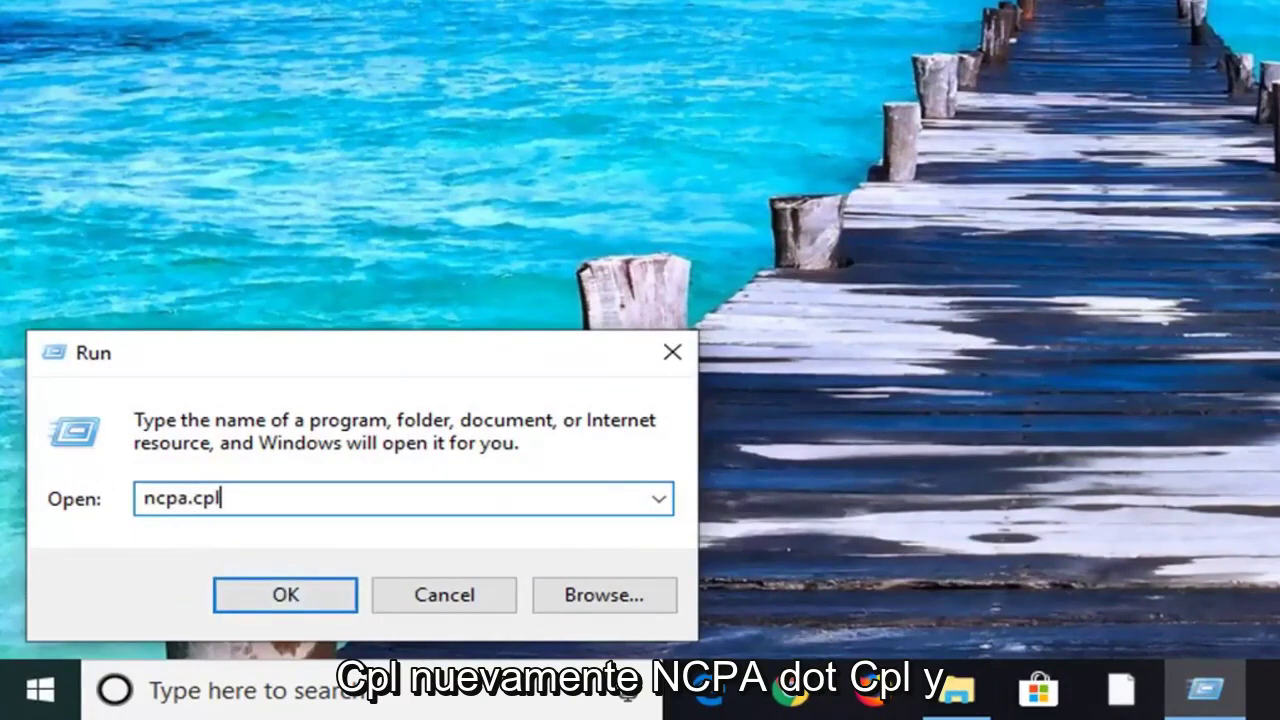
{"action": "left_click", "coordinate": [285, 595]}
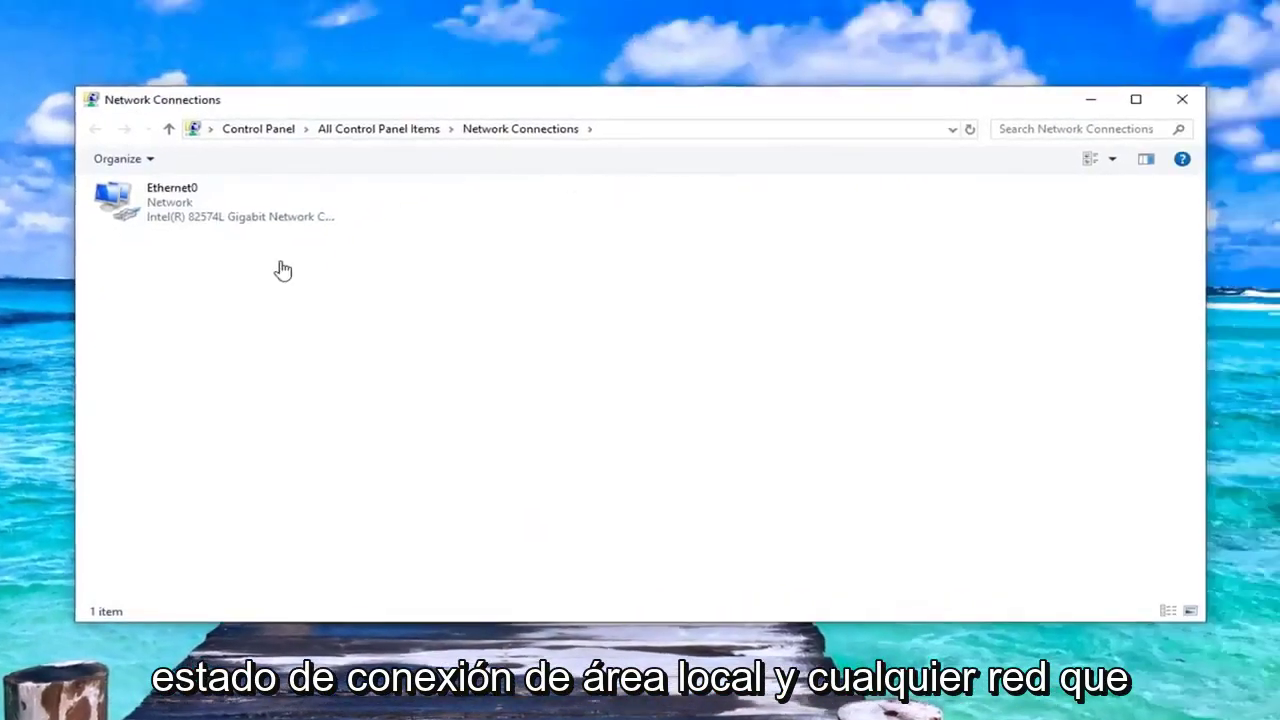
- Open the Internet Protocol Version 4 (TCP/IPv4) properties of the Ethernet0 adapter
{"action": "left_click", "coordinate": [218, 216]}
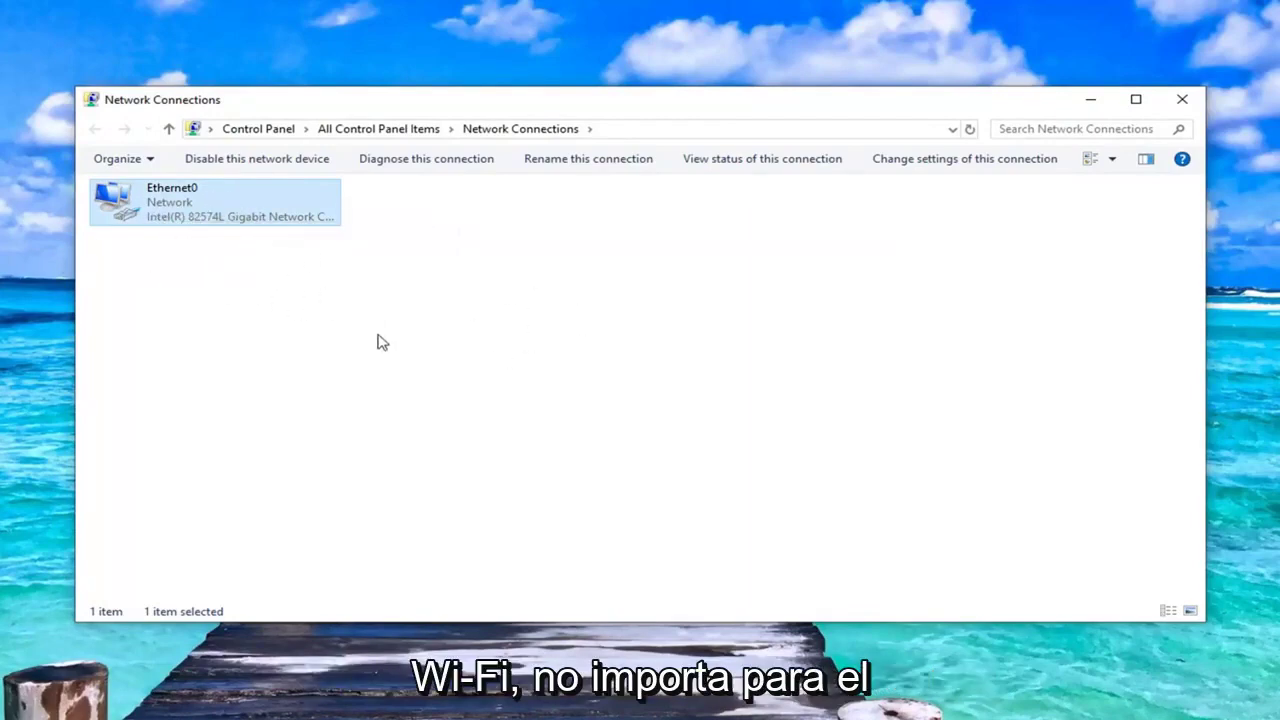
{"action": "right_click", "coordinate": [170, 206]}
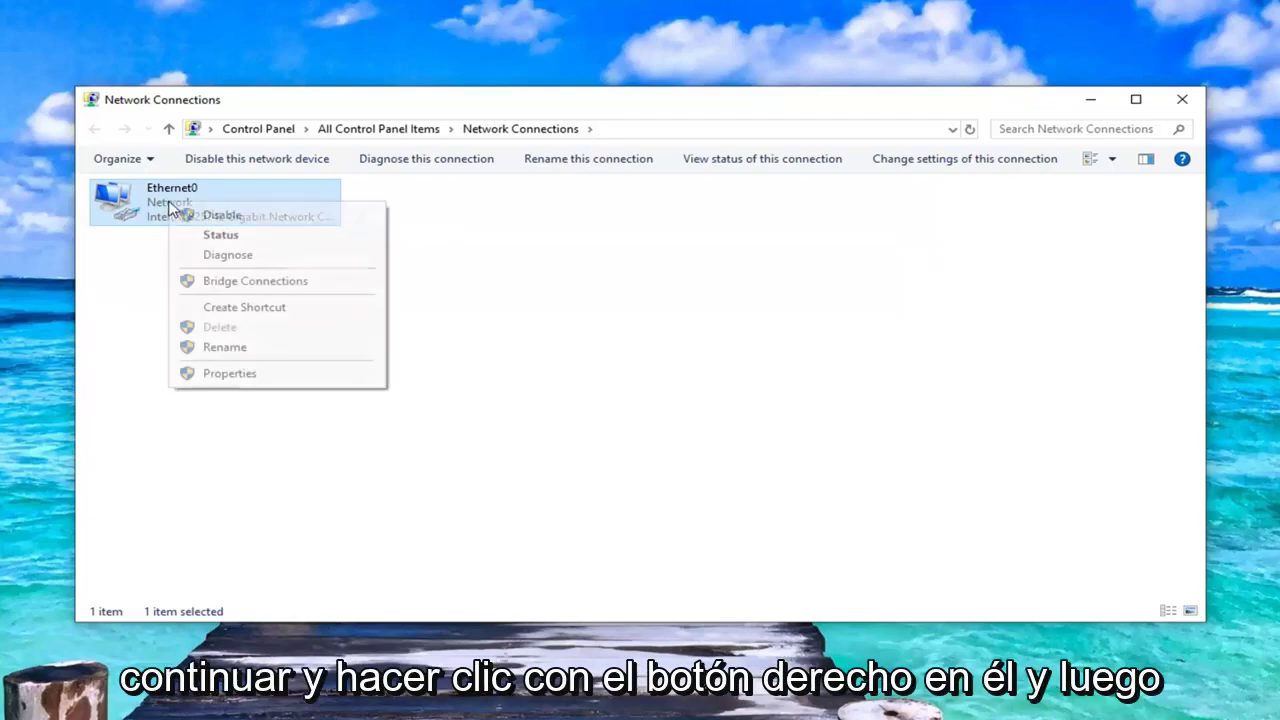
{"action": "left_click", "coordinate": [229, 373]}
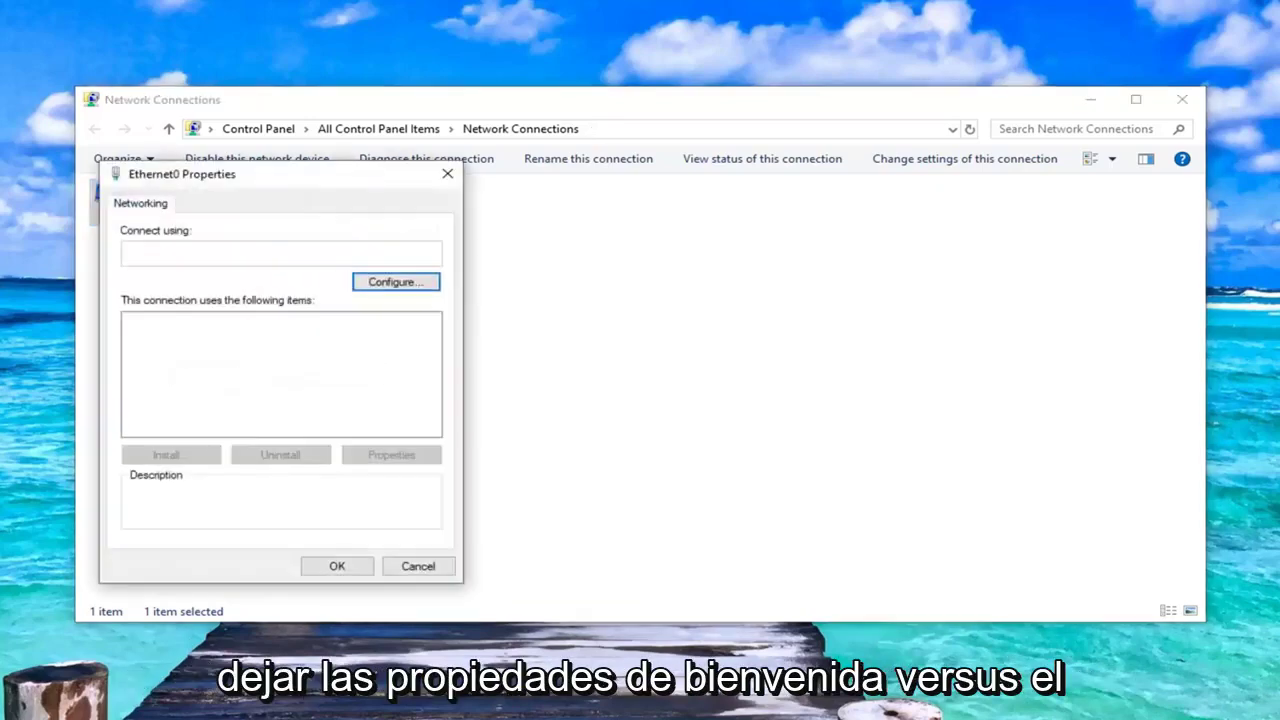
{"action": "left_click_drag", "start_coordinate": [271, 180], "coordinate": [620, 166]}
{"action": "left_click", "coordinate": [588, 350]}
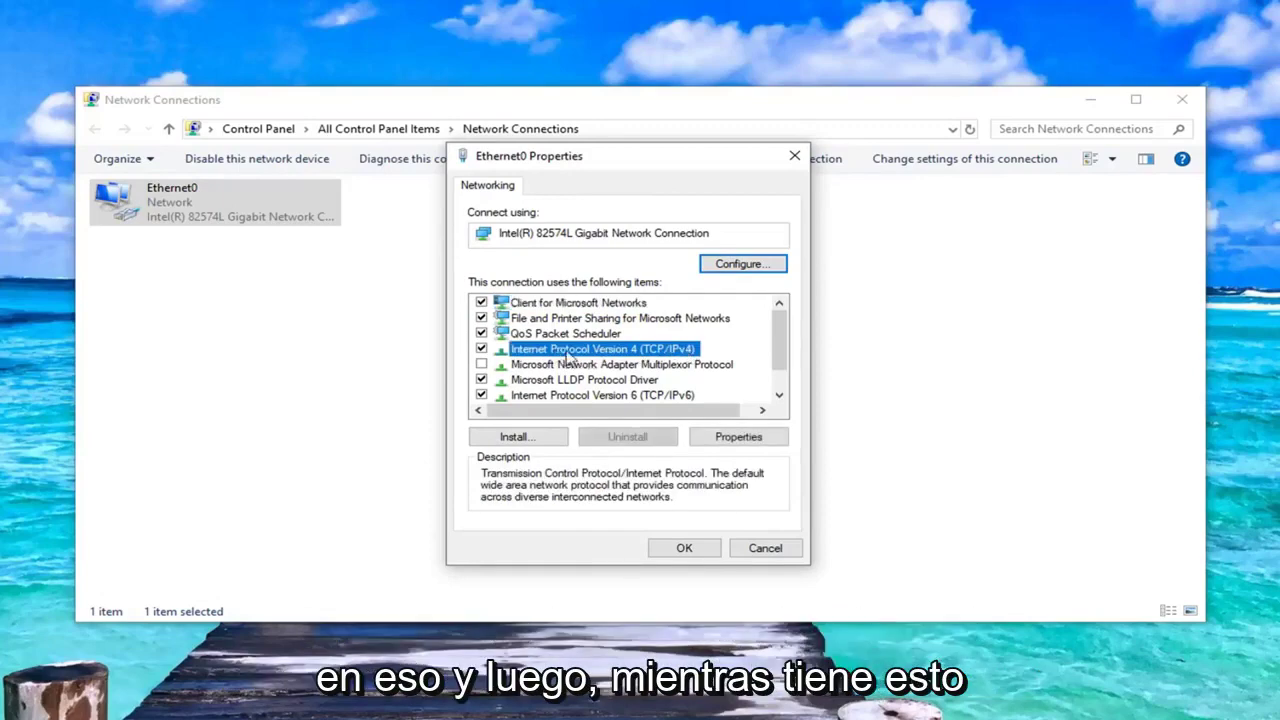
{"action": "left_click", "coordinate": [722, 438]}
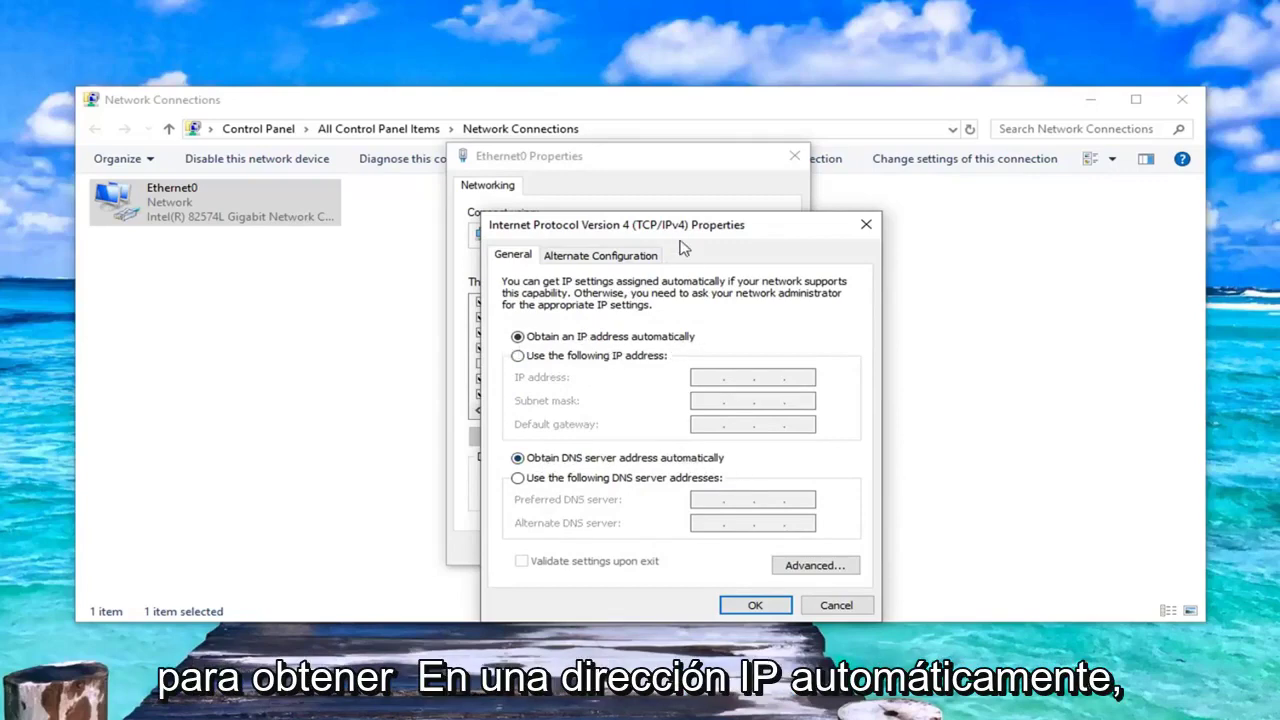
- Set Ethernet0's DNS servers manually to 8.8.8.8 and 8.8.4.4 and save
{"action": "left_click_drag", "start_coordinate": [680, 224], "coordinate": [639, 148]}
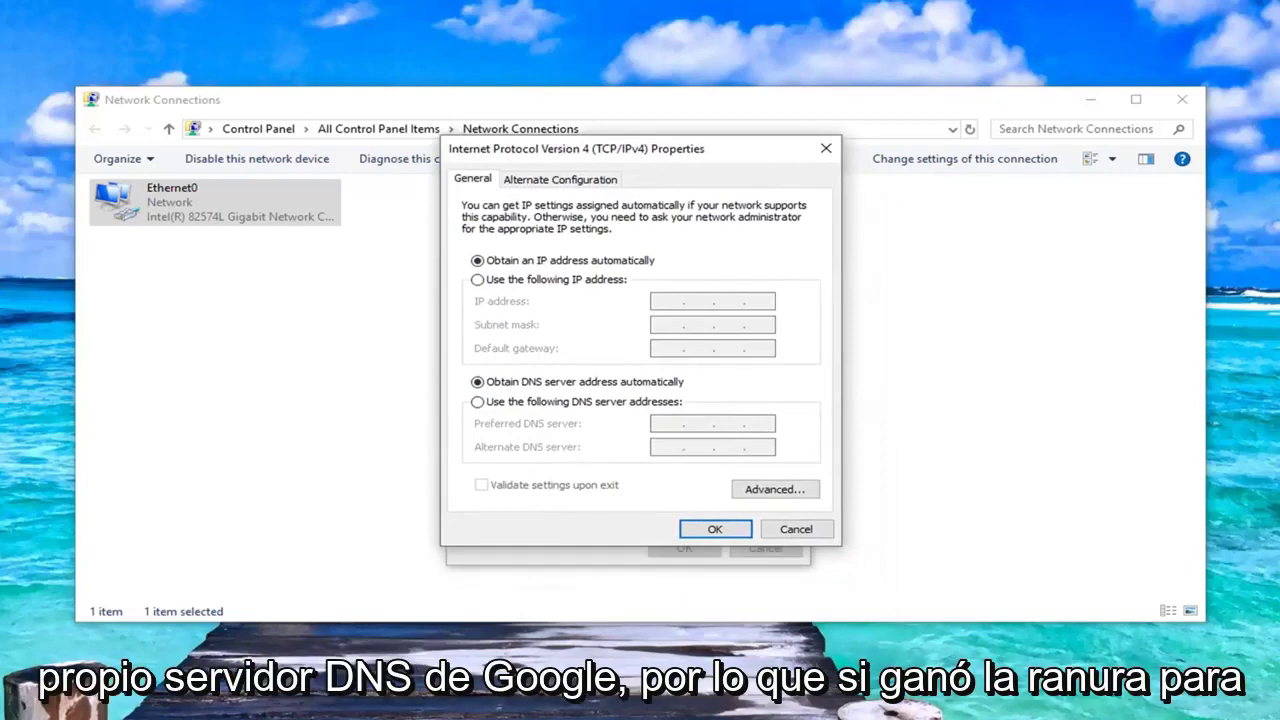
{"action": "left_click", "coordinate": [478, 402]}
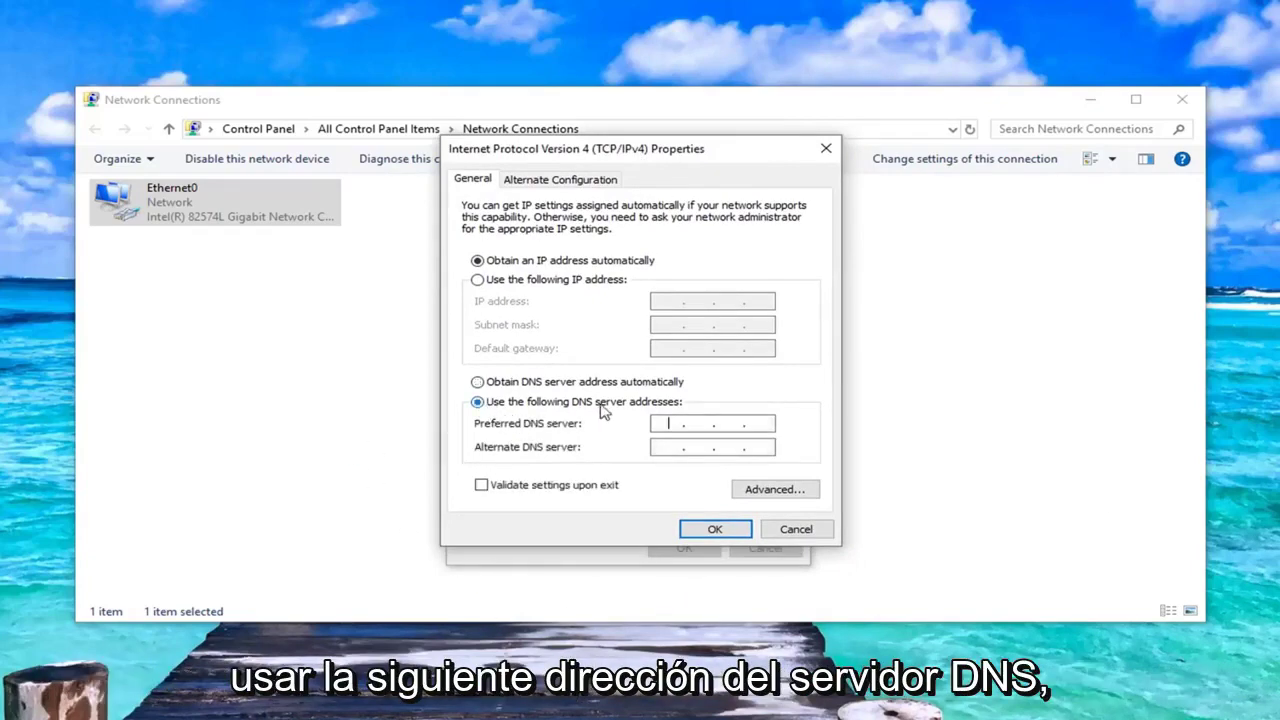
{"action": "left_click", "coordinate": [668, 421]}
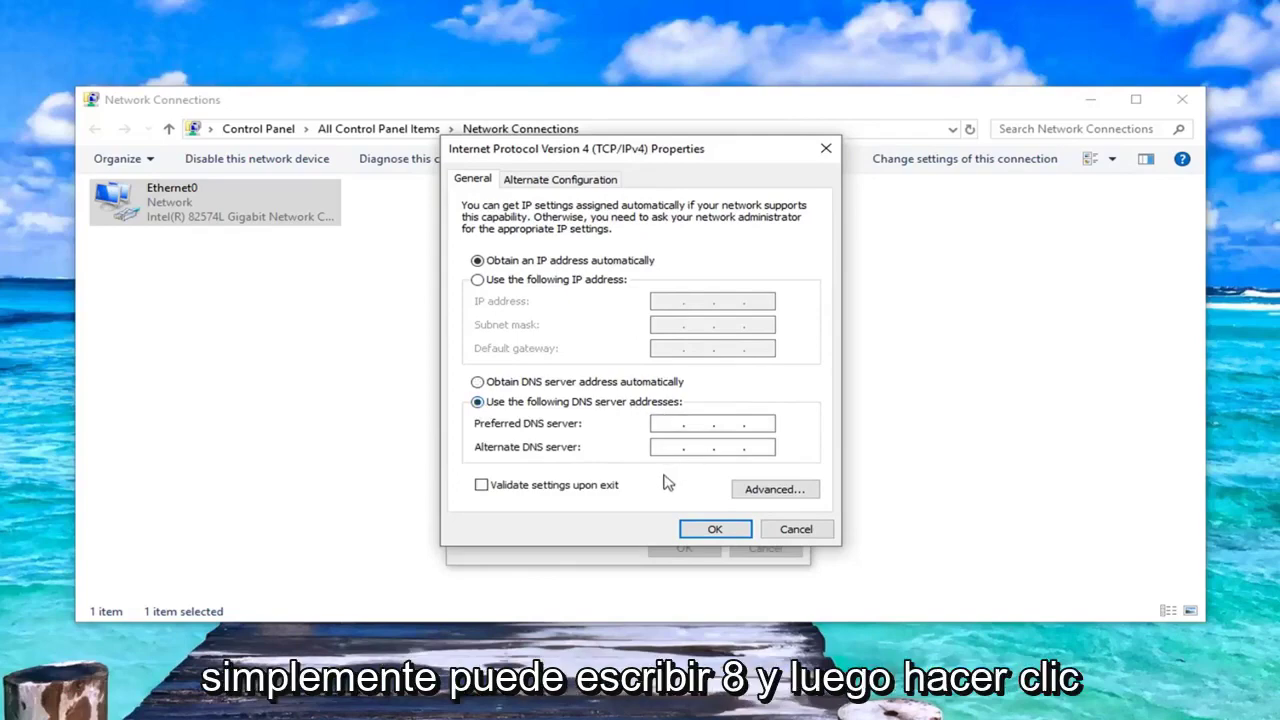
{"action": "type", "text": "8 . 8 . 8 . 8"}
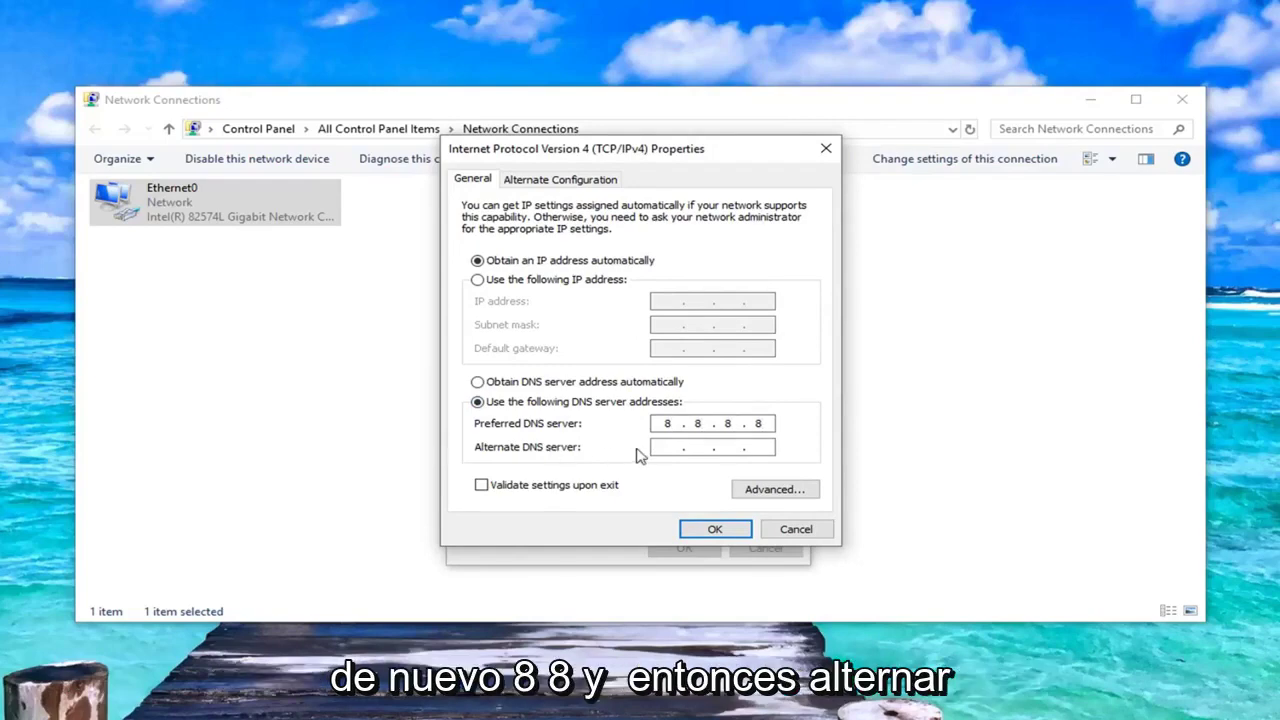
{"action": "key", "text": "Tab"}
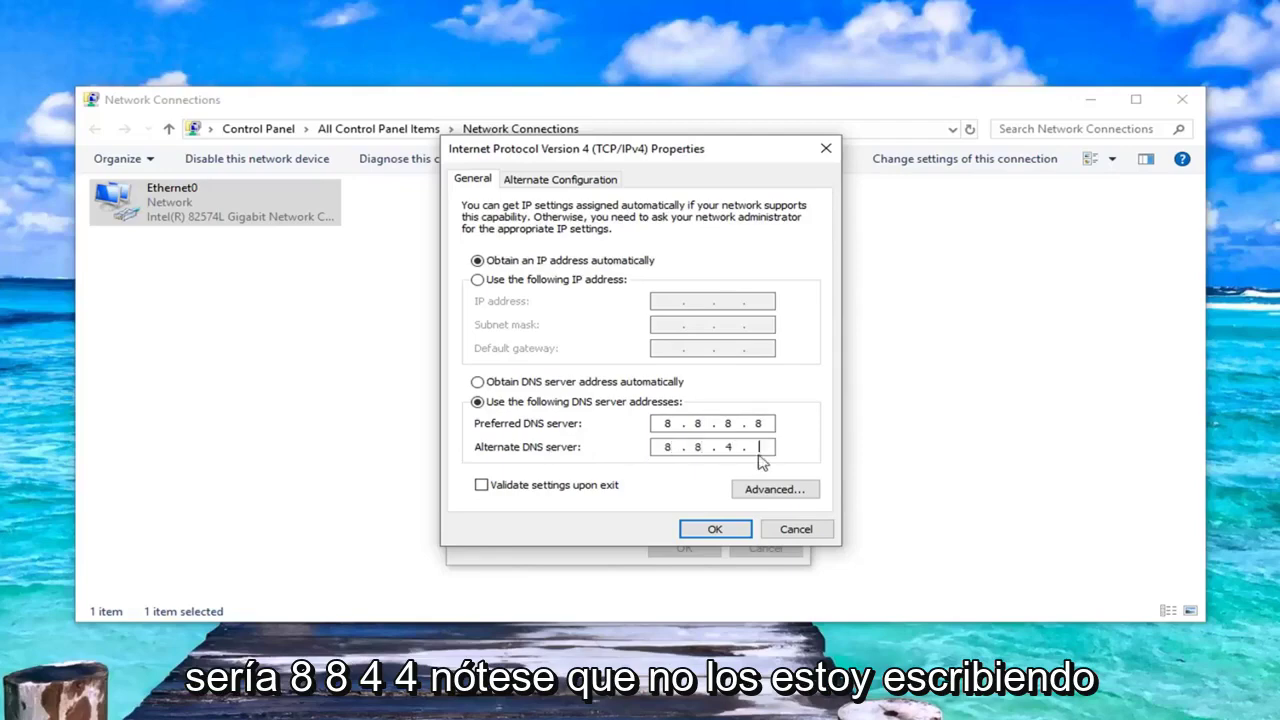
{"action": "left_click", "coordinate": [668, 430]}
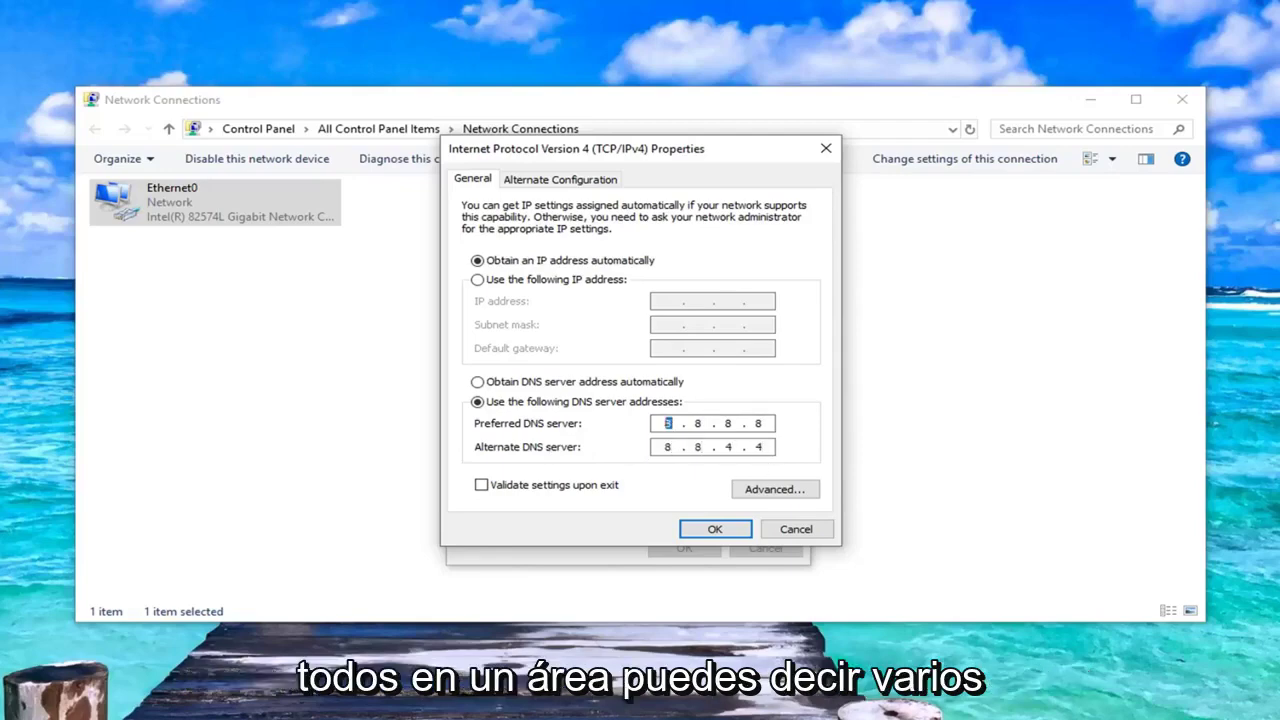
{"action": "type", "text": "8 . 8"}
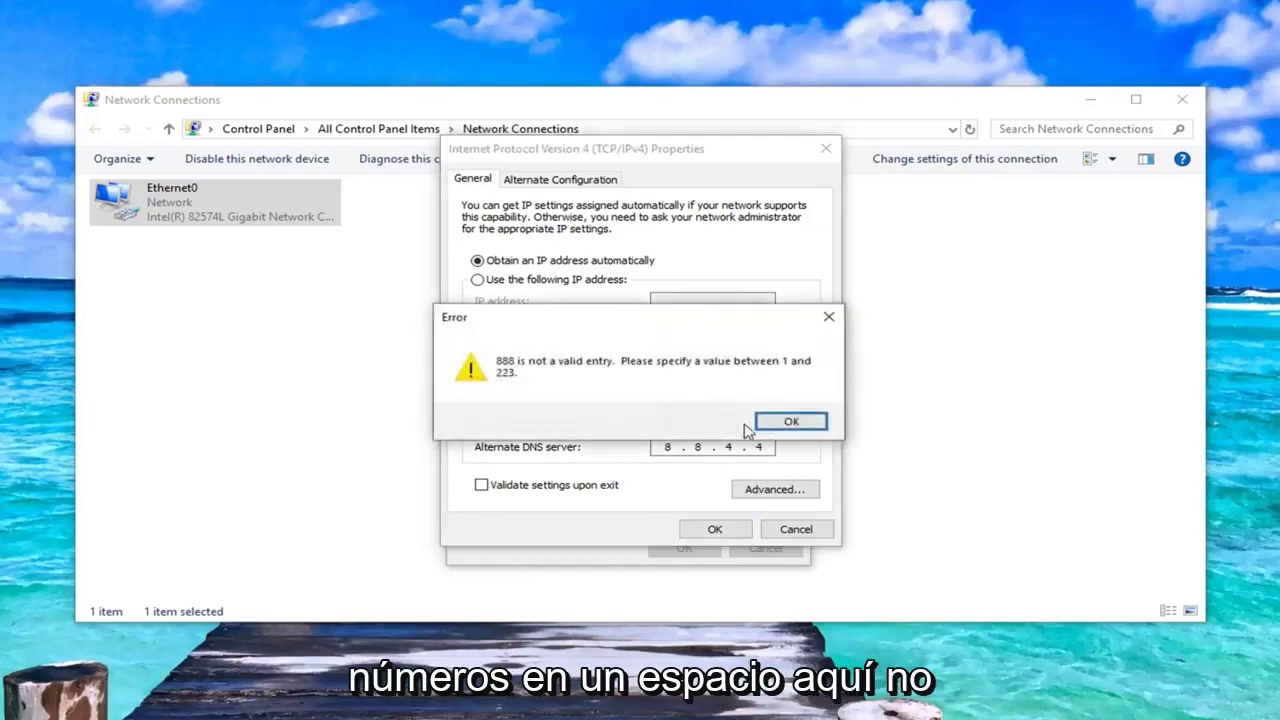
{"action": "left_click", "coordinate": [786, 421]}
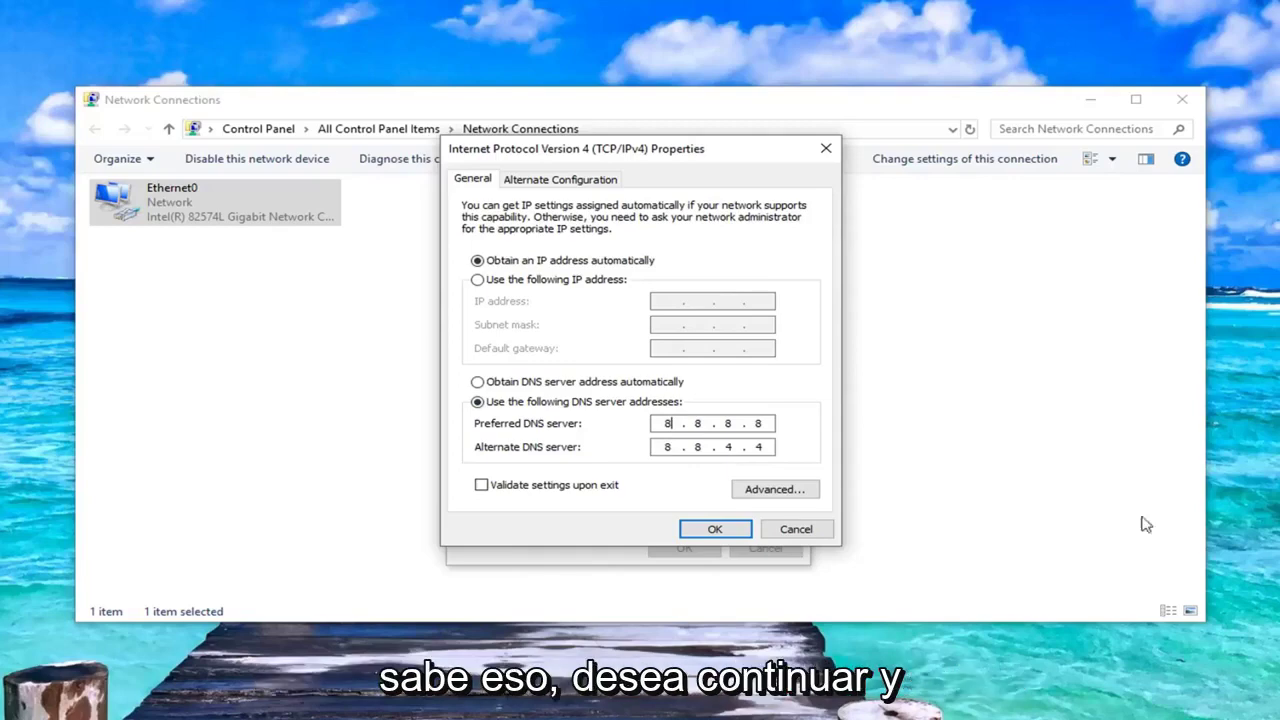
{"action": "left_click", "coordinate": [715, 529]}
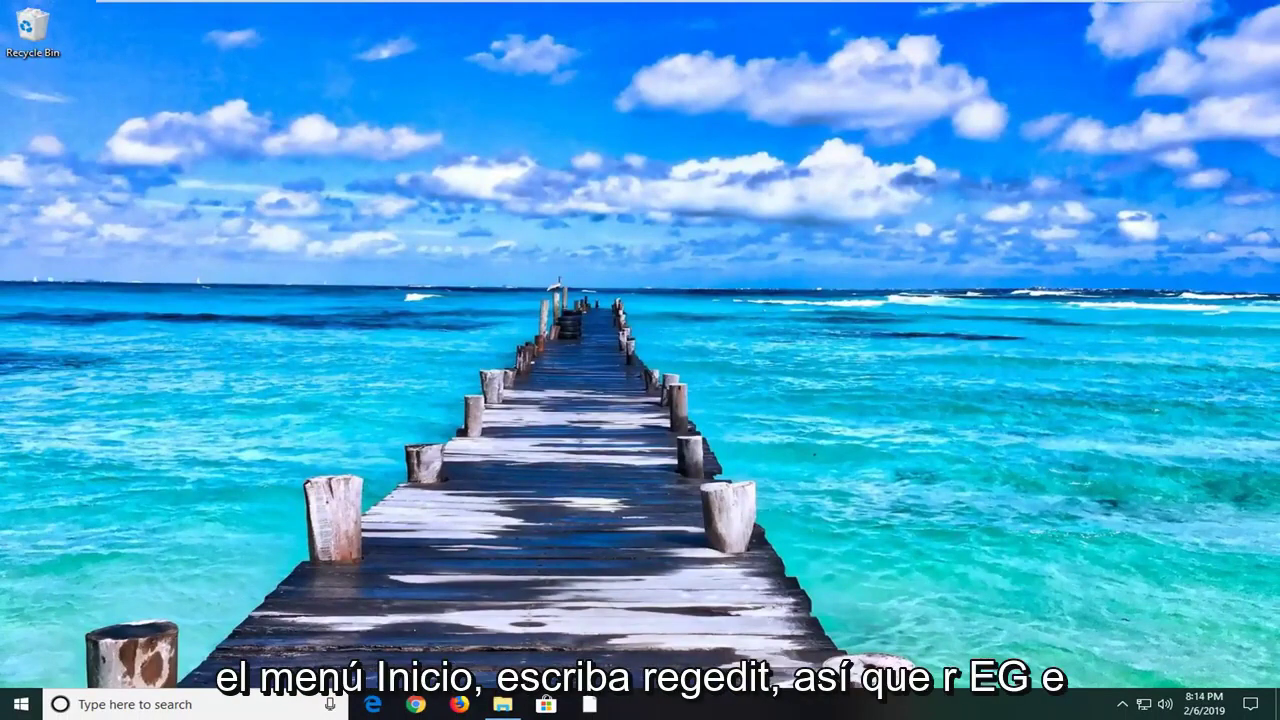
- Search for regedit and launch Registry Editor as administrator
{"action": "left_click", "coordinate": [20, 704]}
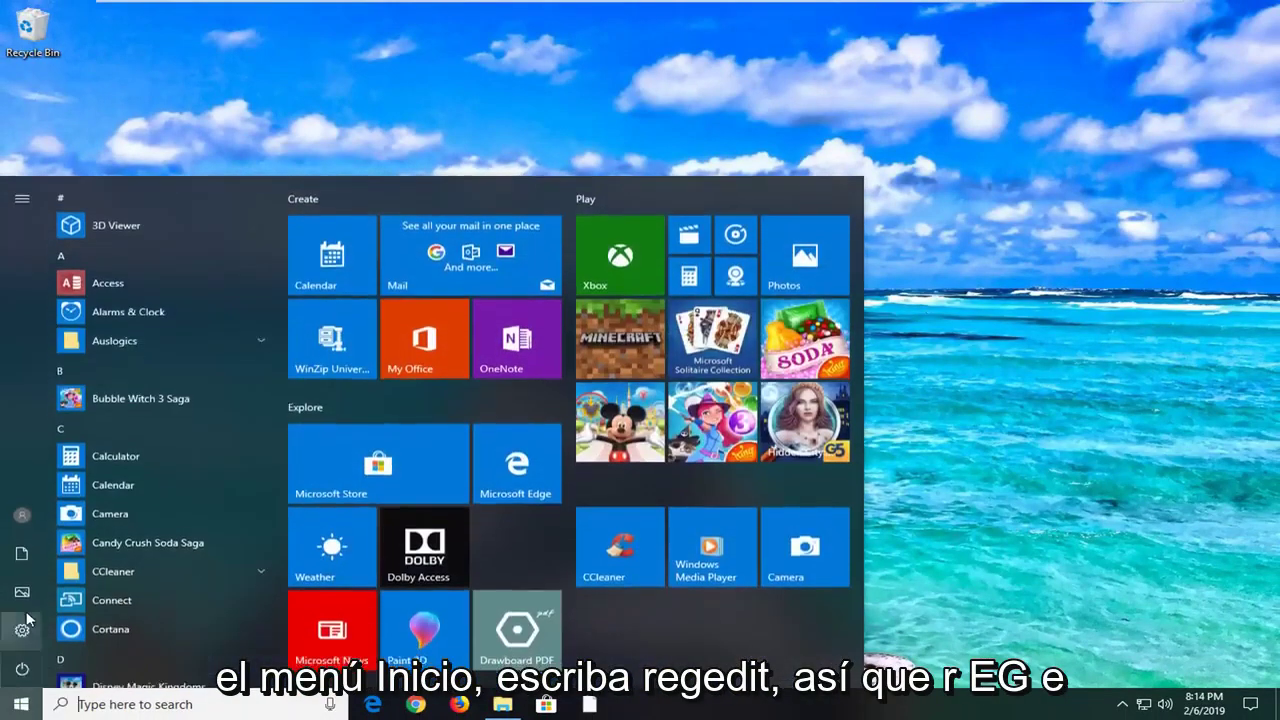
{"action": "type", "text": "regedit"}
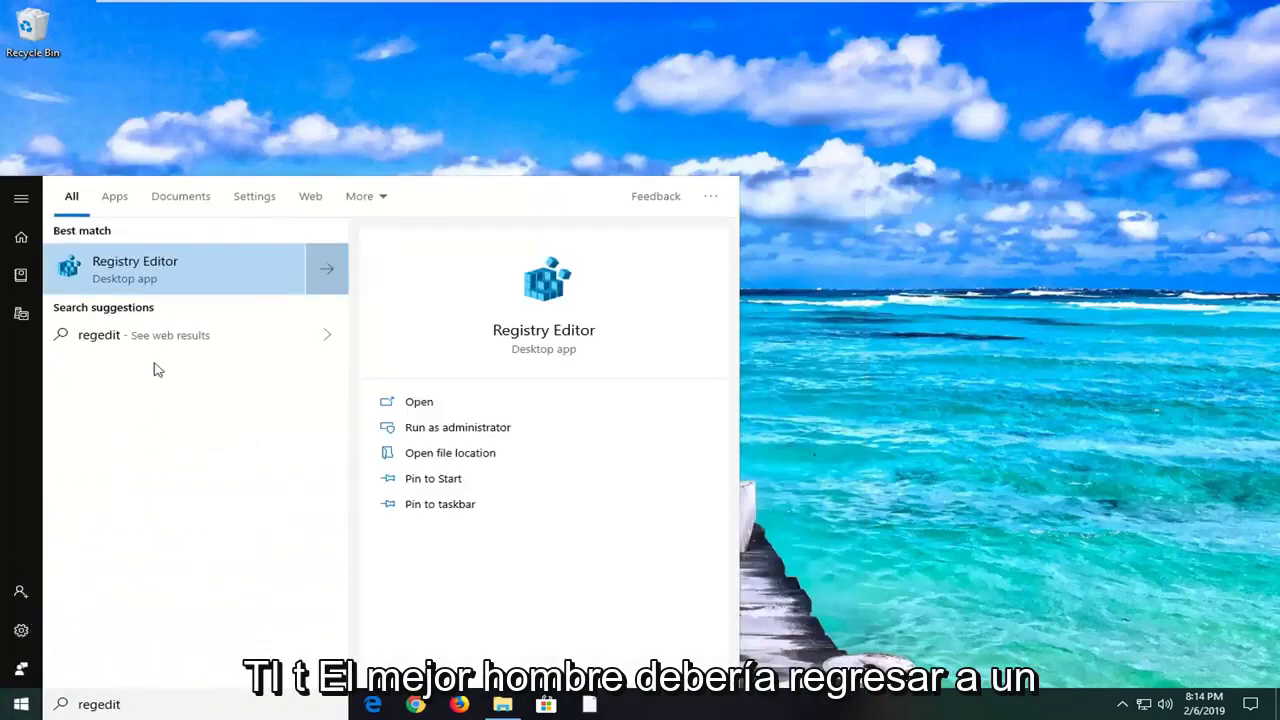
{"action": "right_click", "coordinate": [128, 270]}
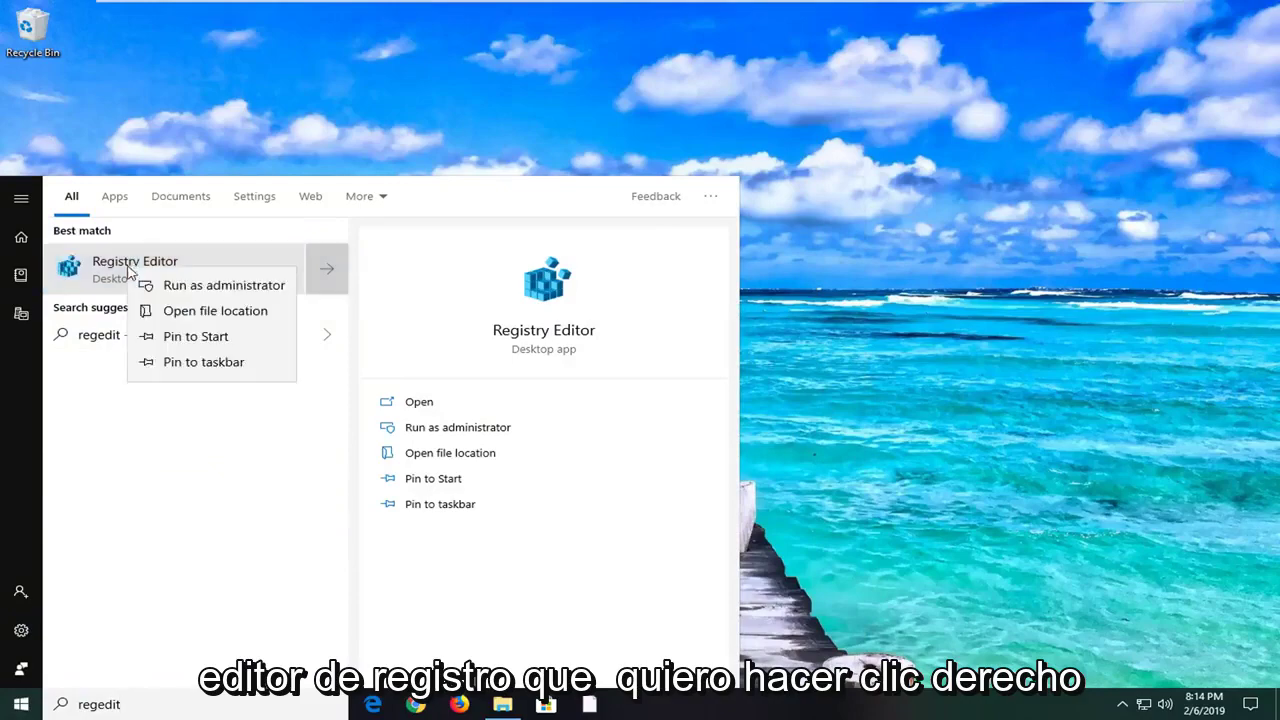
{"action": "left_click", "coordinate": [183, 289]}
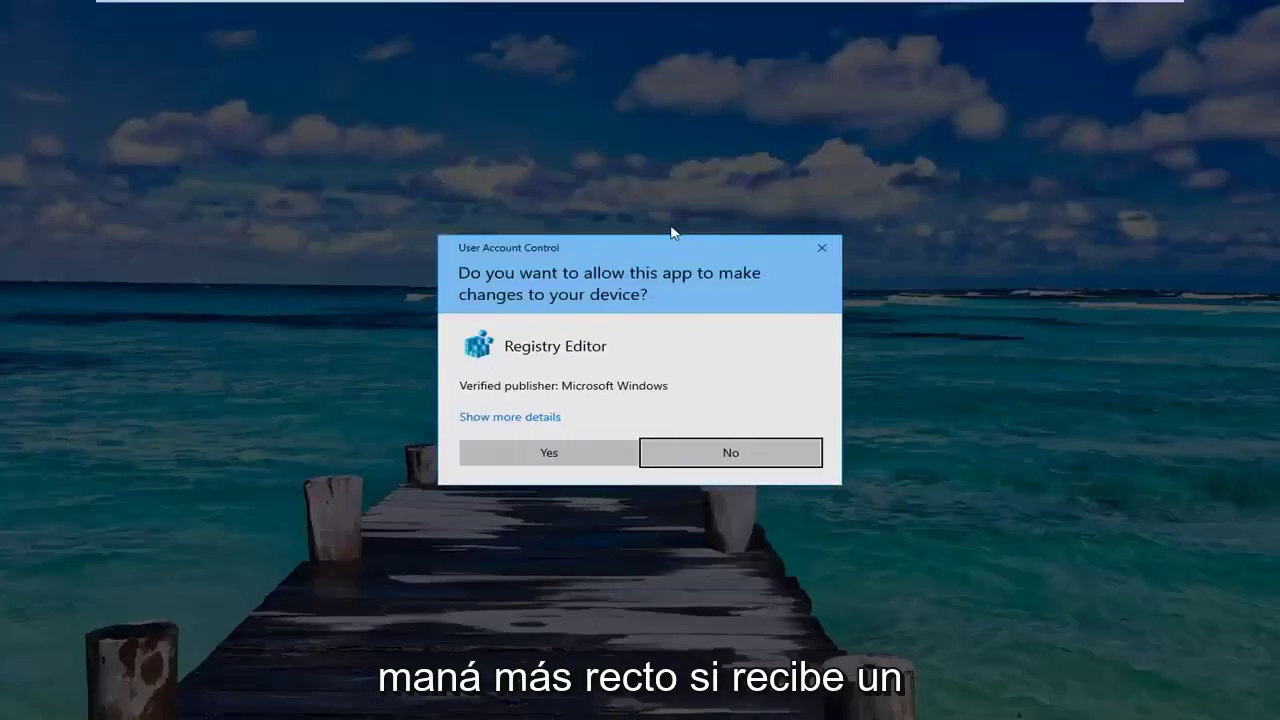
- Approve the UAC prompt and export the whole registry (range All) as a backup file
{"action": "left_click", "coordinate": [562, 450]}
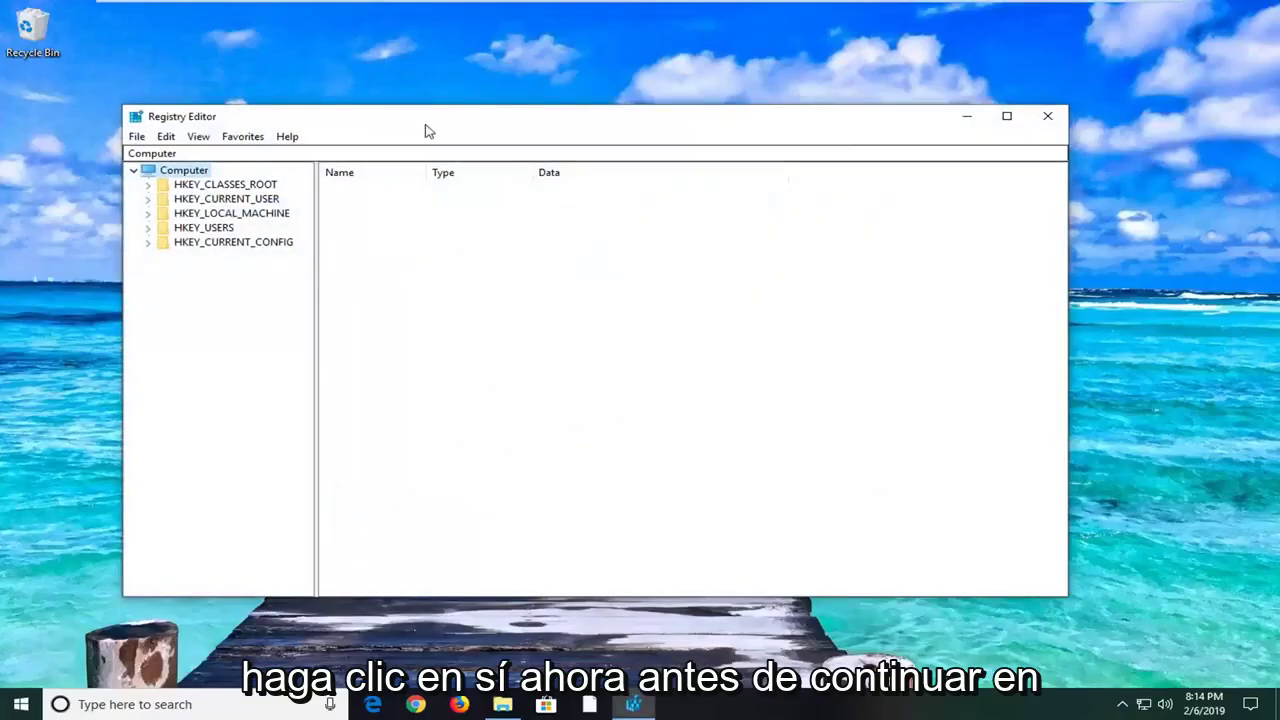
{"action": "left_click_drag", "start_coordinate": [433, 127], "coordinate": [480, 132]}
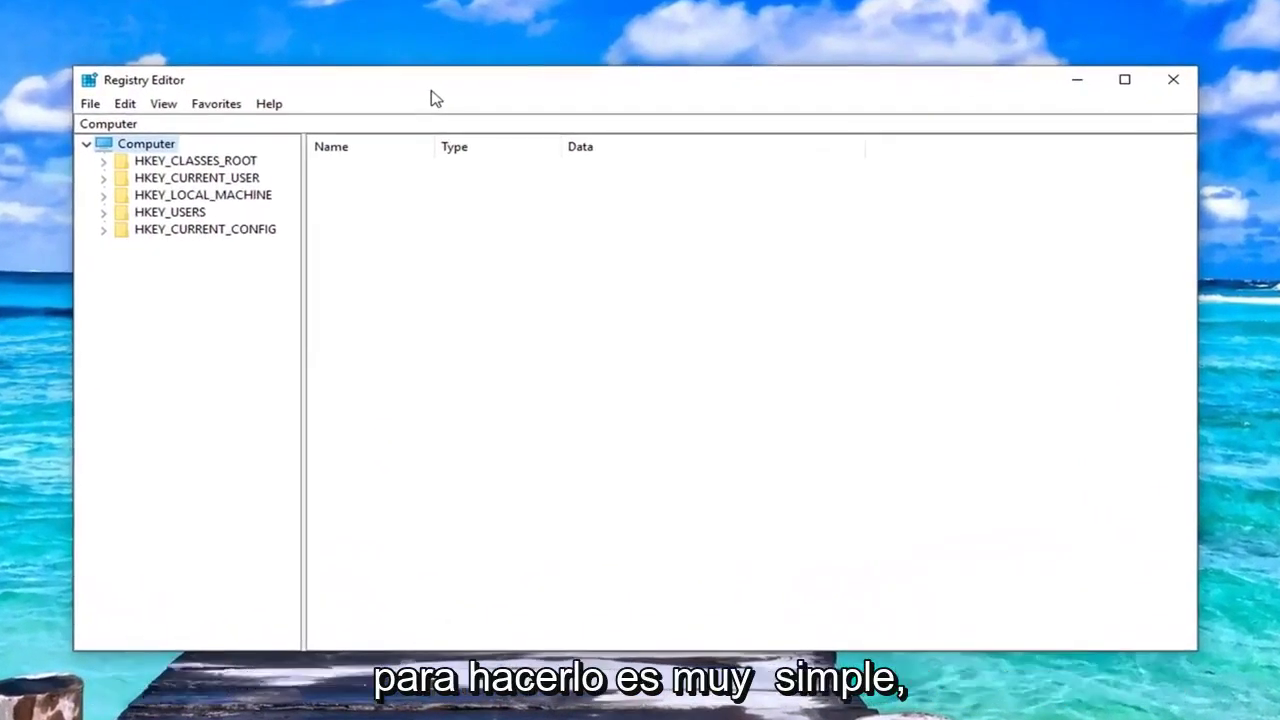
{"action": "left_click", "coordinate": [89, 104]}
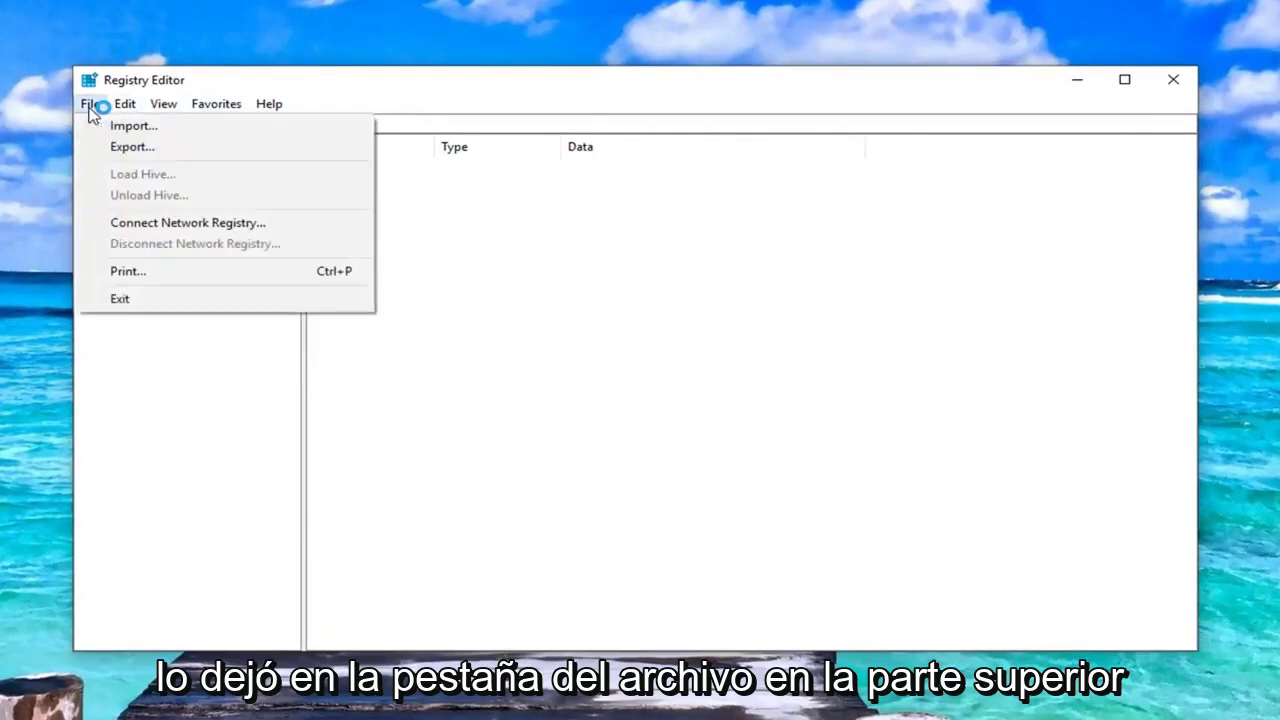
{"action": "left_click", "coordinate": [117, 147]}
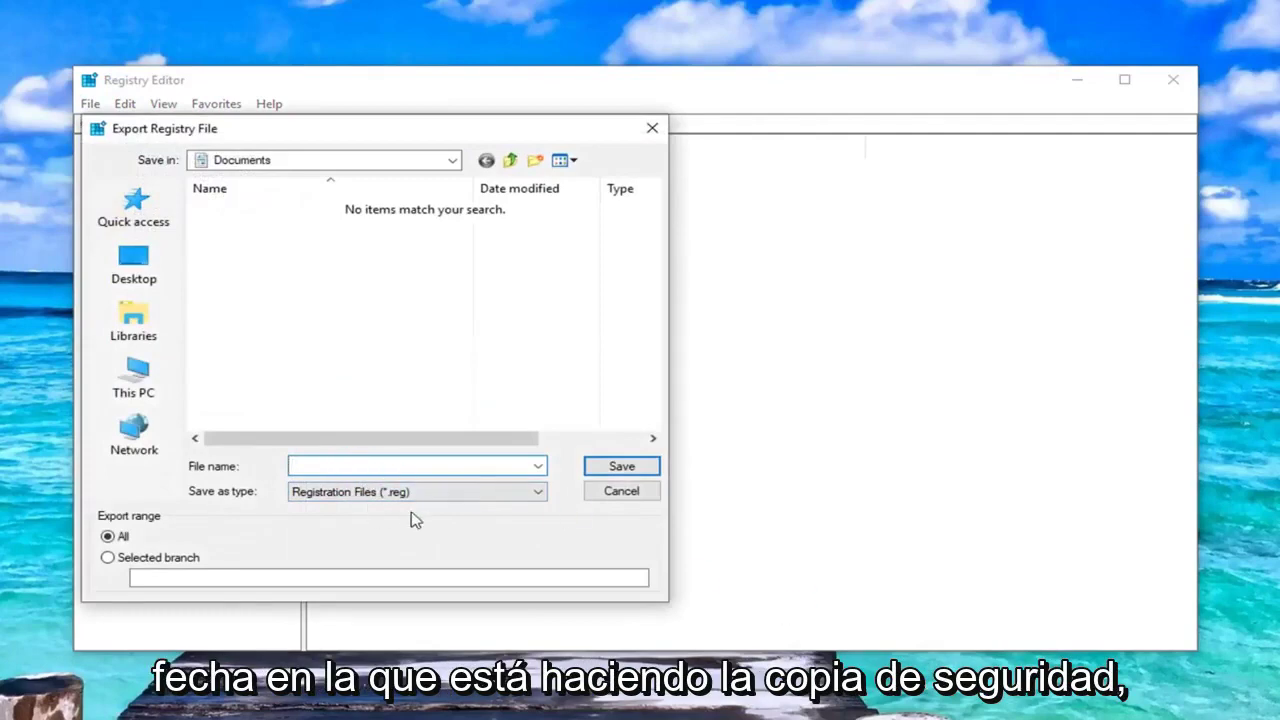
{"action": "left_click", "coordinate": [108, 537]}
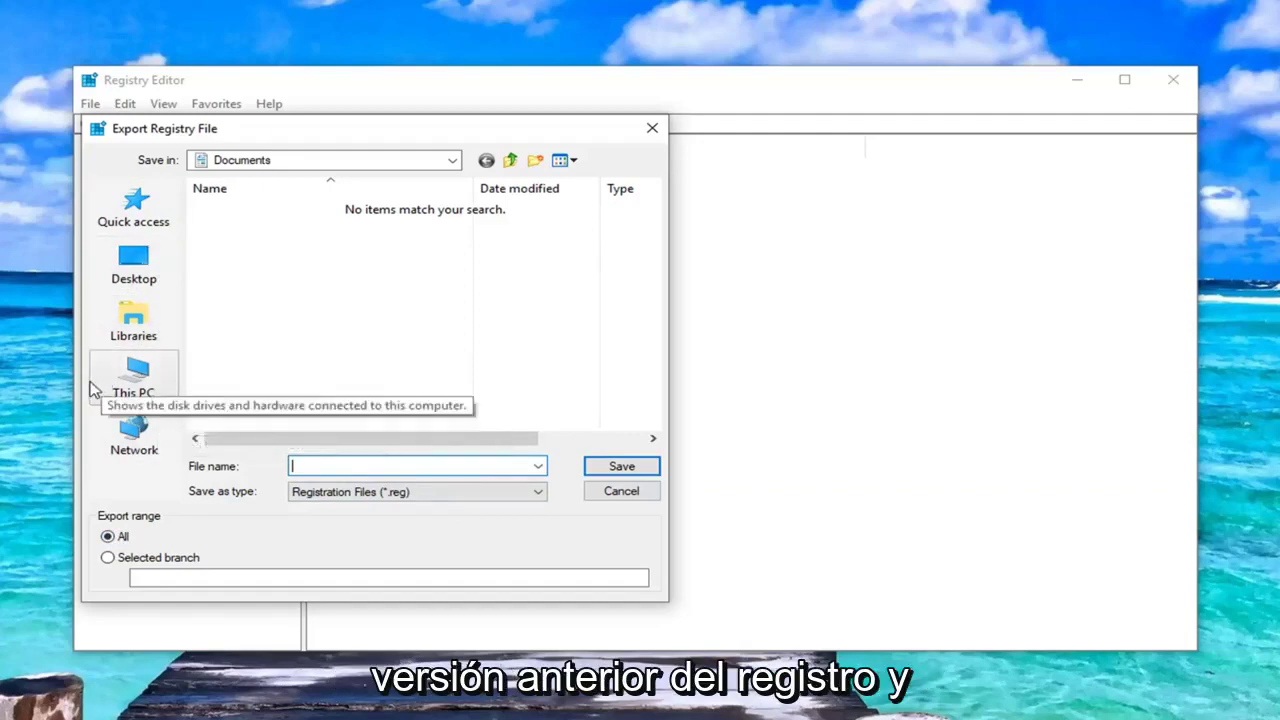
{"action": "left_click", "coordinate": [610, 490]}
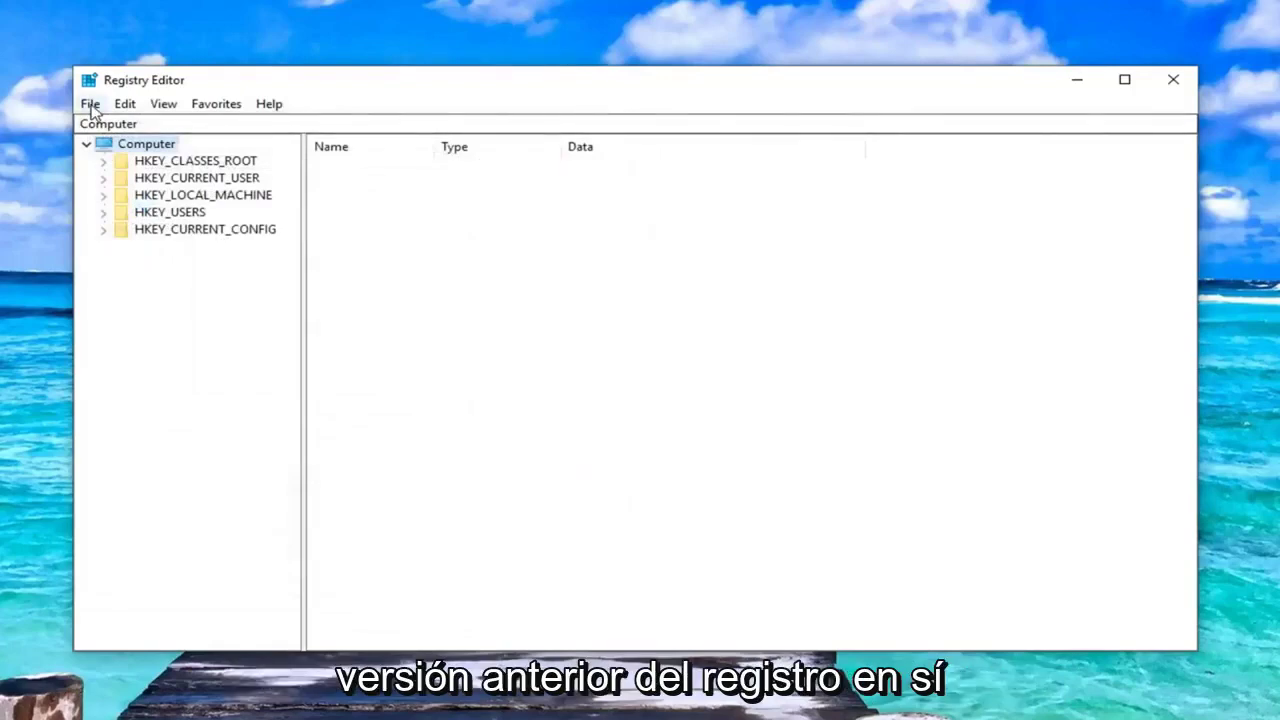
- Open the registry Import window and cancel it without importing anything
{"action": "left_click", "coordinate": [90, 104]}
{"action": "left_click", "coordinate": [112, 126]}
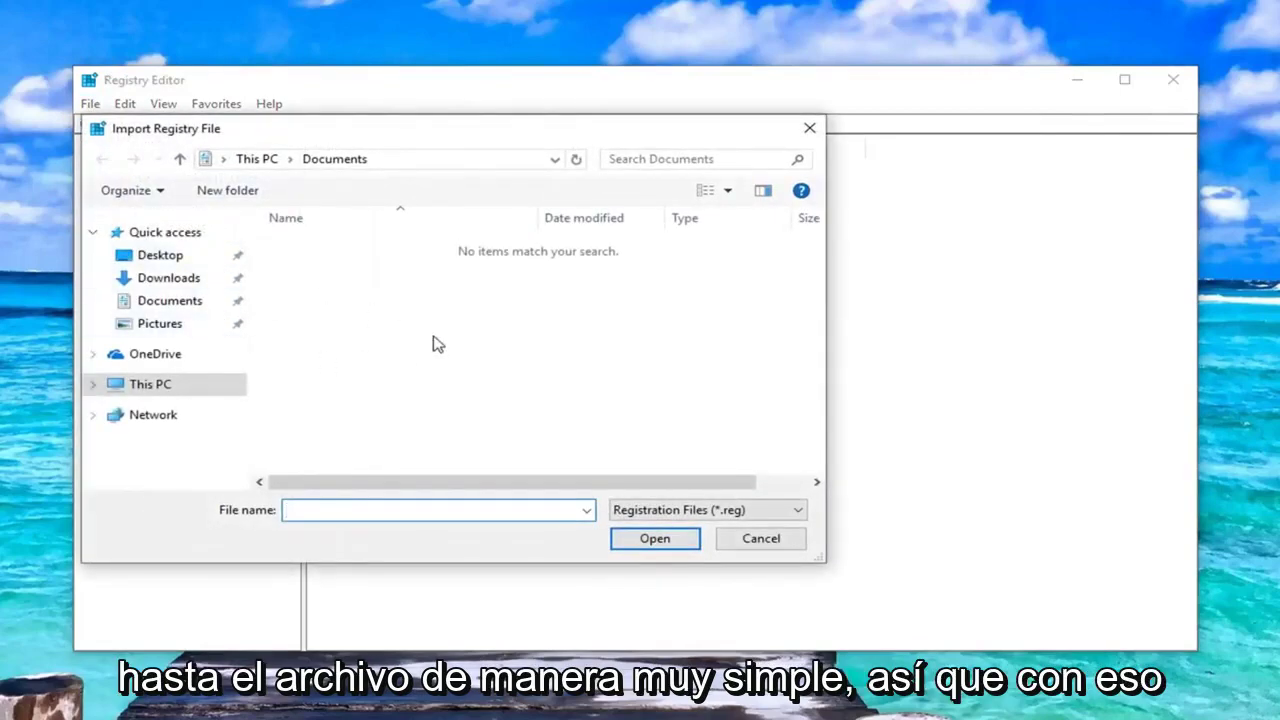
{"action": "left_click", "coordinate": [752, 541]}
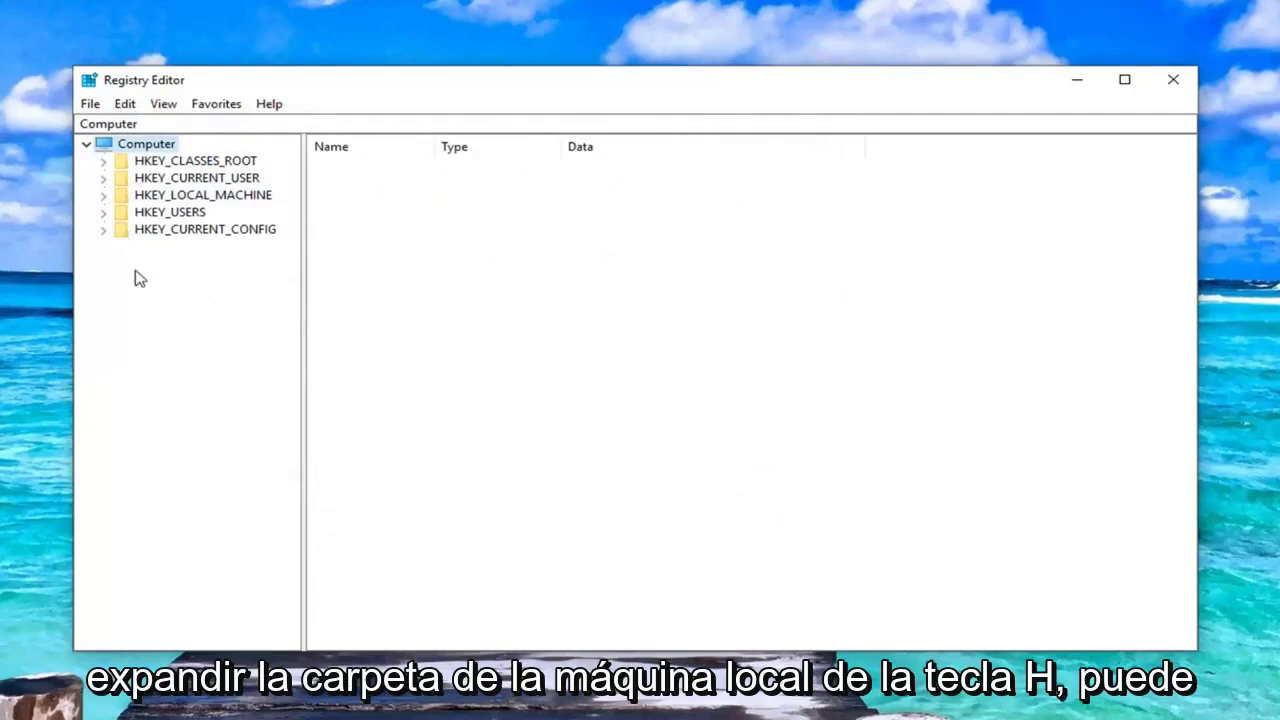
- Expand HKEY_LOCAL_MACHINE\SOFTWARE\Policies\Microsoft down to the Windows key
{"action": "left_click", "coordinate": [168, 198]}
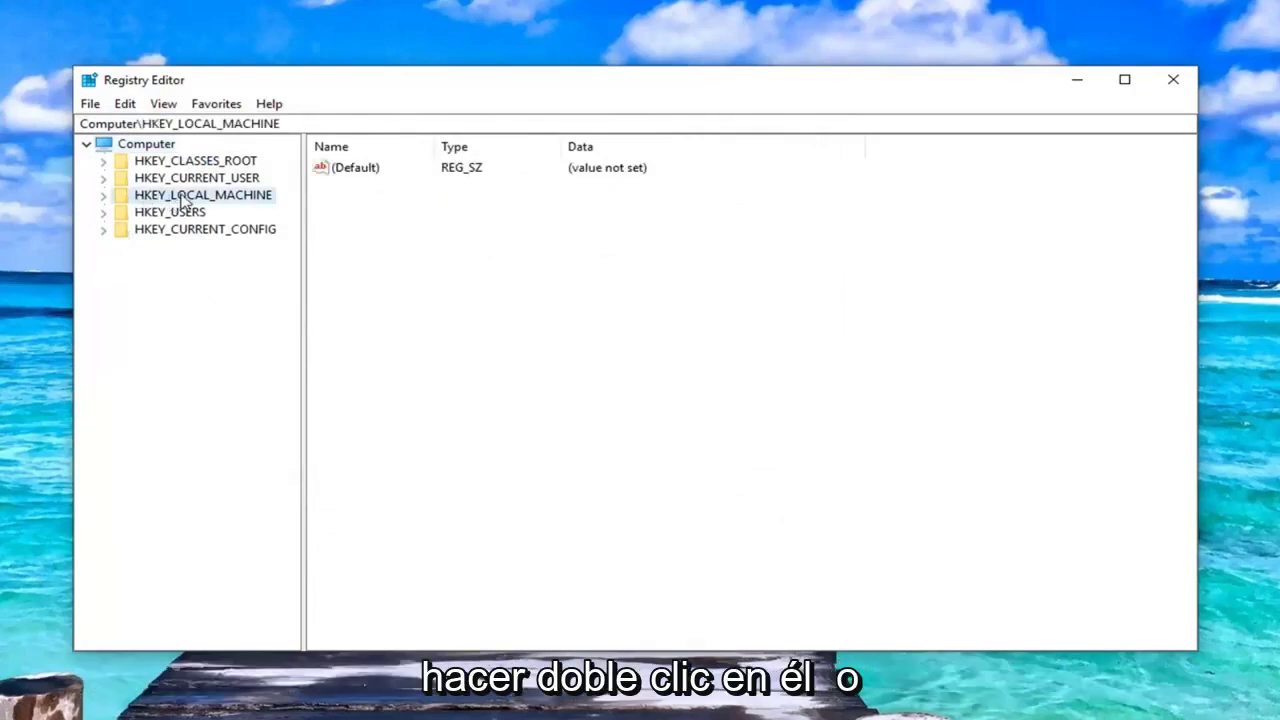
{"action": "left_click", "coordinate": [103, 196]}
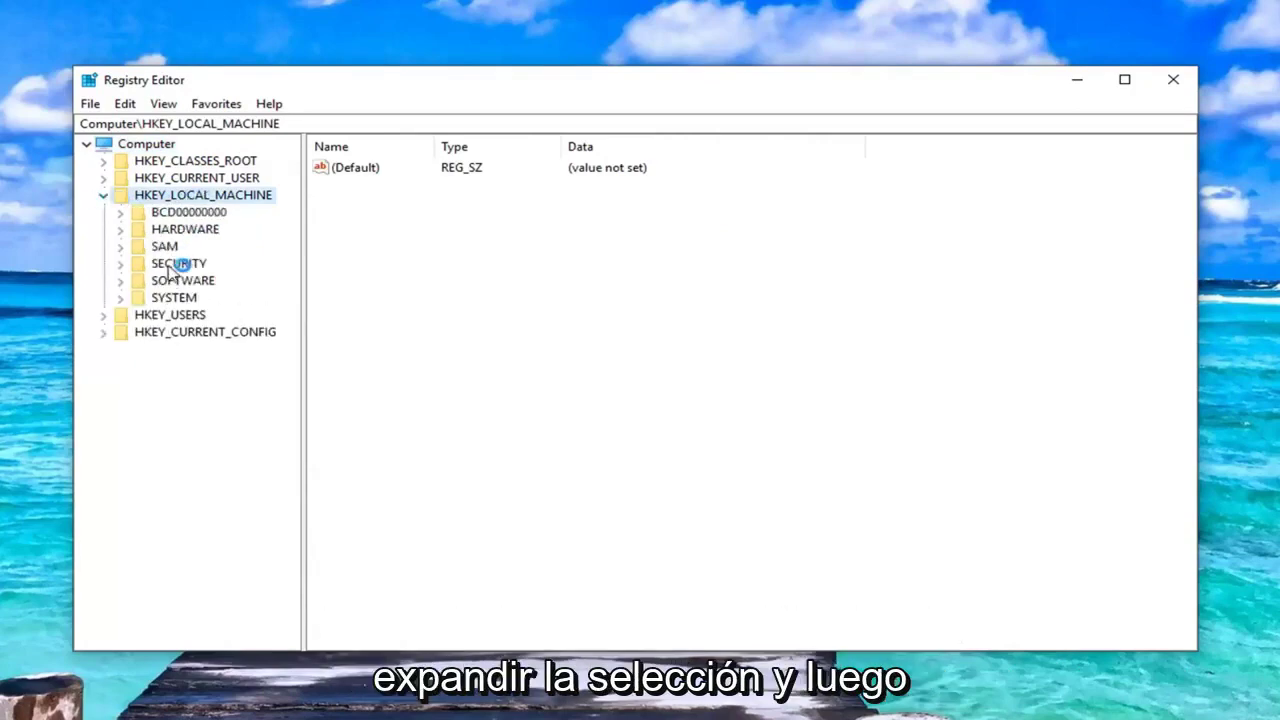
{"action": "left_click", "coordinate": [143, 280]}
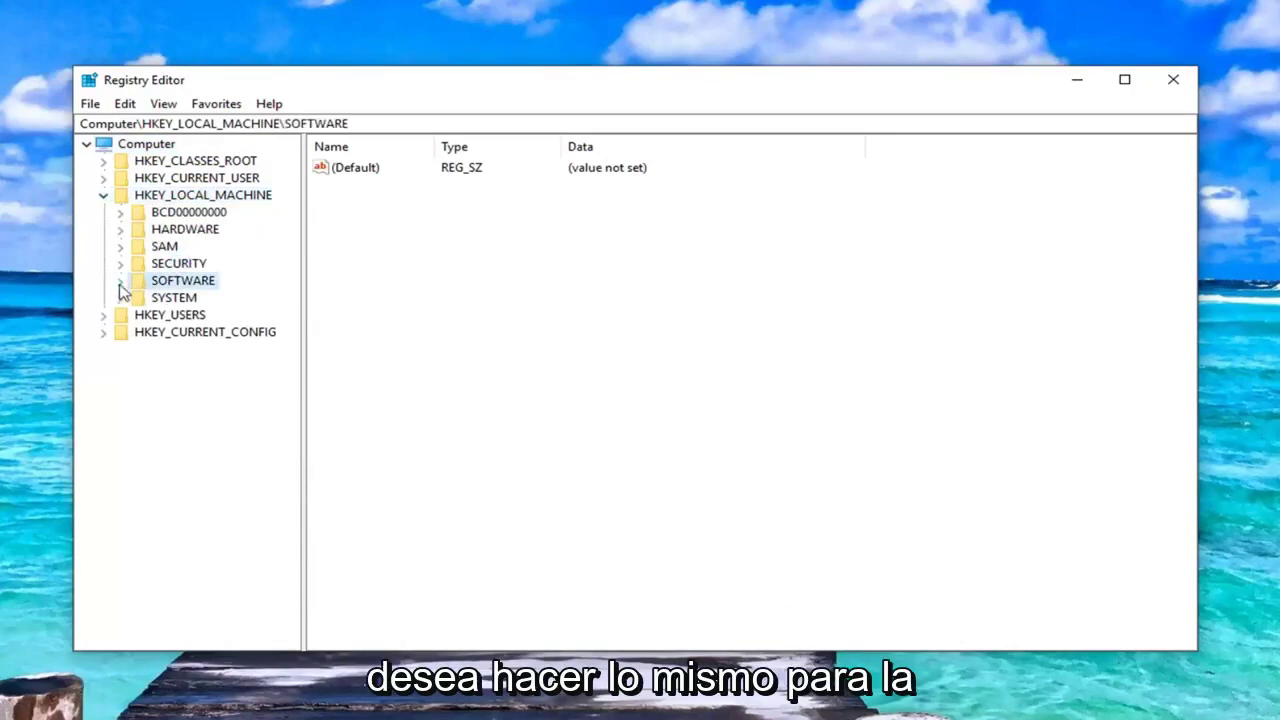
{"action": "left_click", "coordinate": [120, 281]}
{"action": "scroll", "coordinate": [170, 285], "scroll_direction": "down", "scroll_amount": 1}
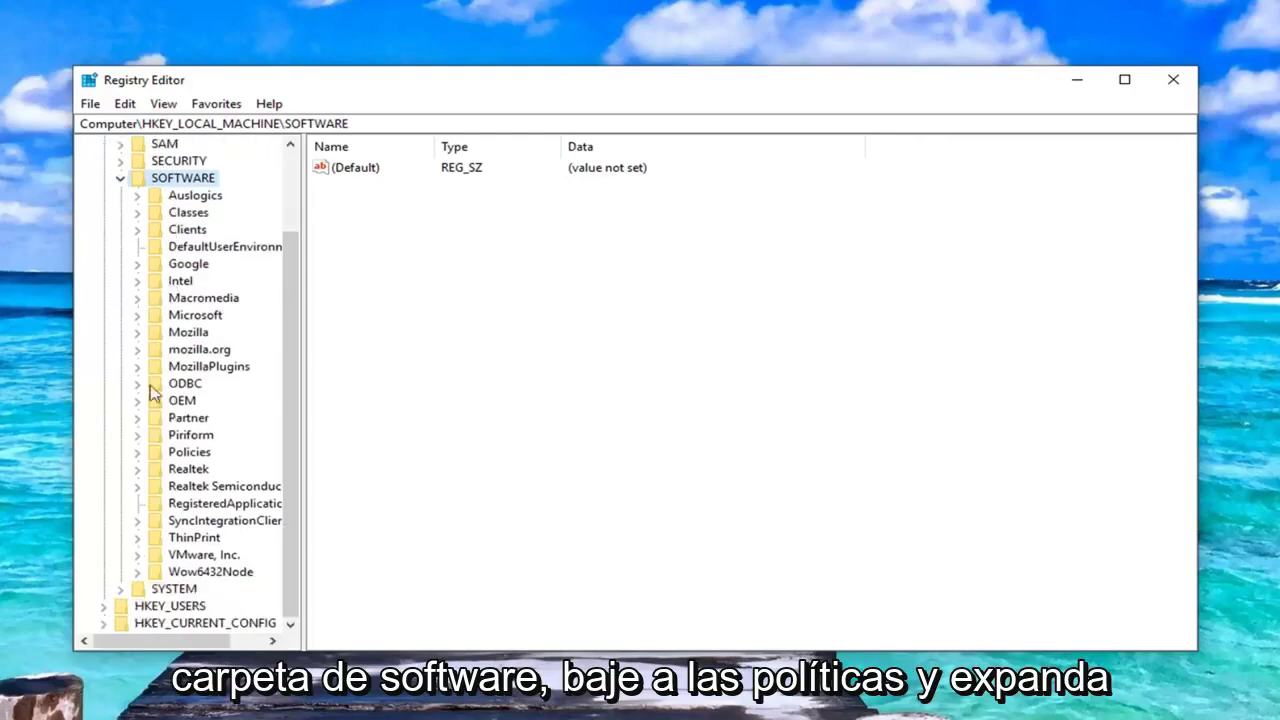
{"action": "left_click", "coordinate": [178, 451]}
{"action": "left_click", "coordinate": [138, 456]}
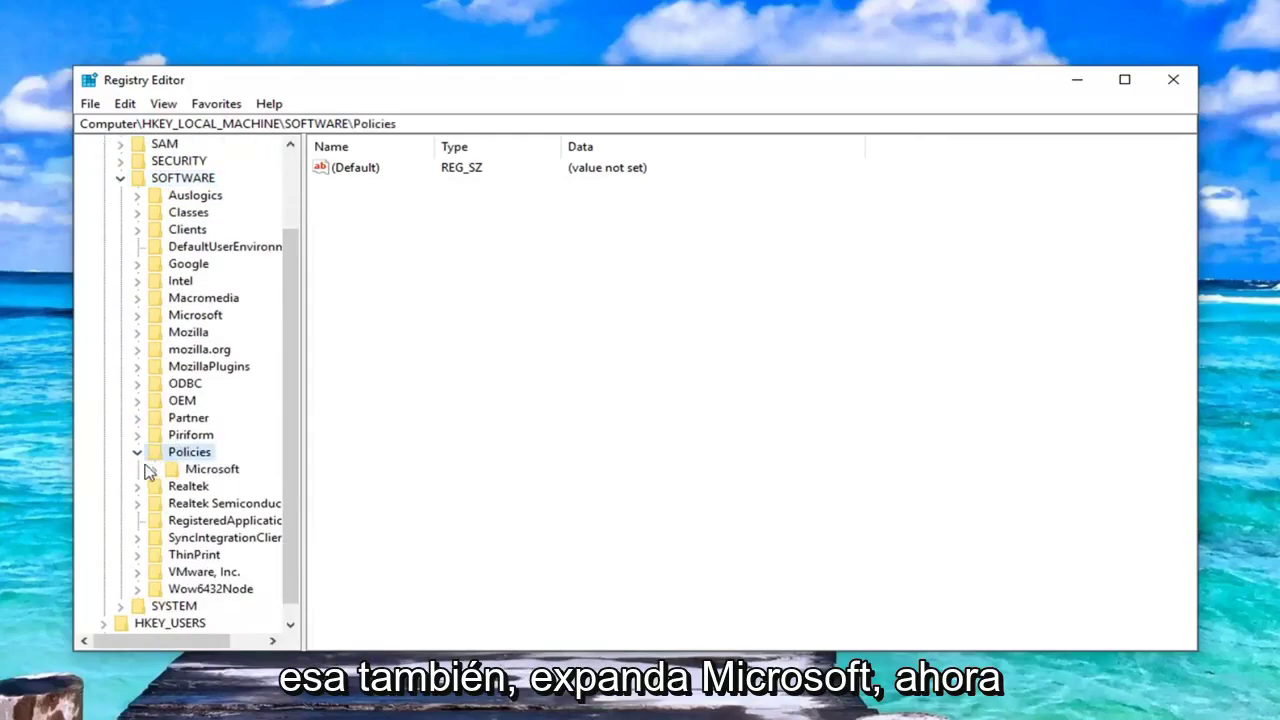
{"action": "double_click", "coordinate": [152, 470]}
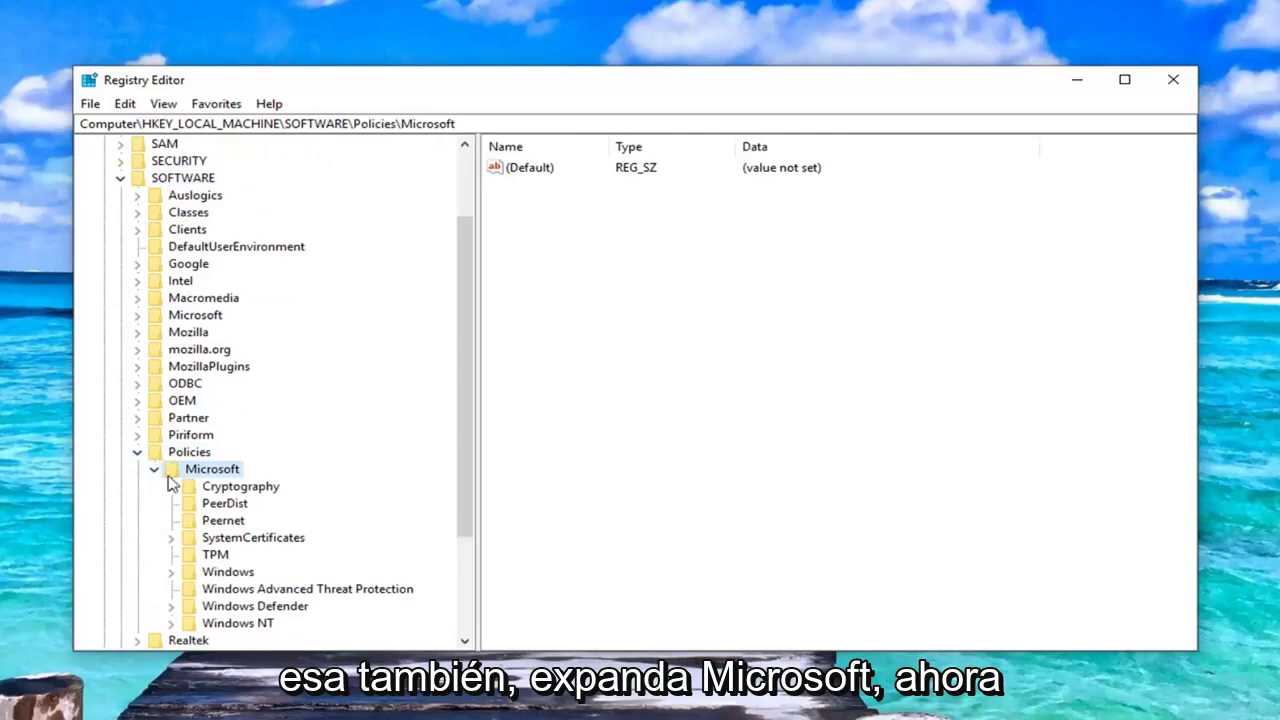
{"action": "scroll", "coordinate": [170, 485], "scroll_direction": "down", "scroll_amount": 1}
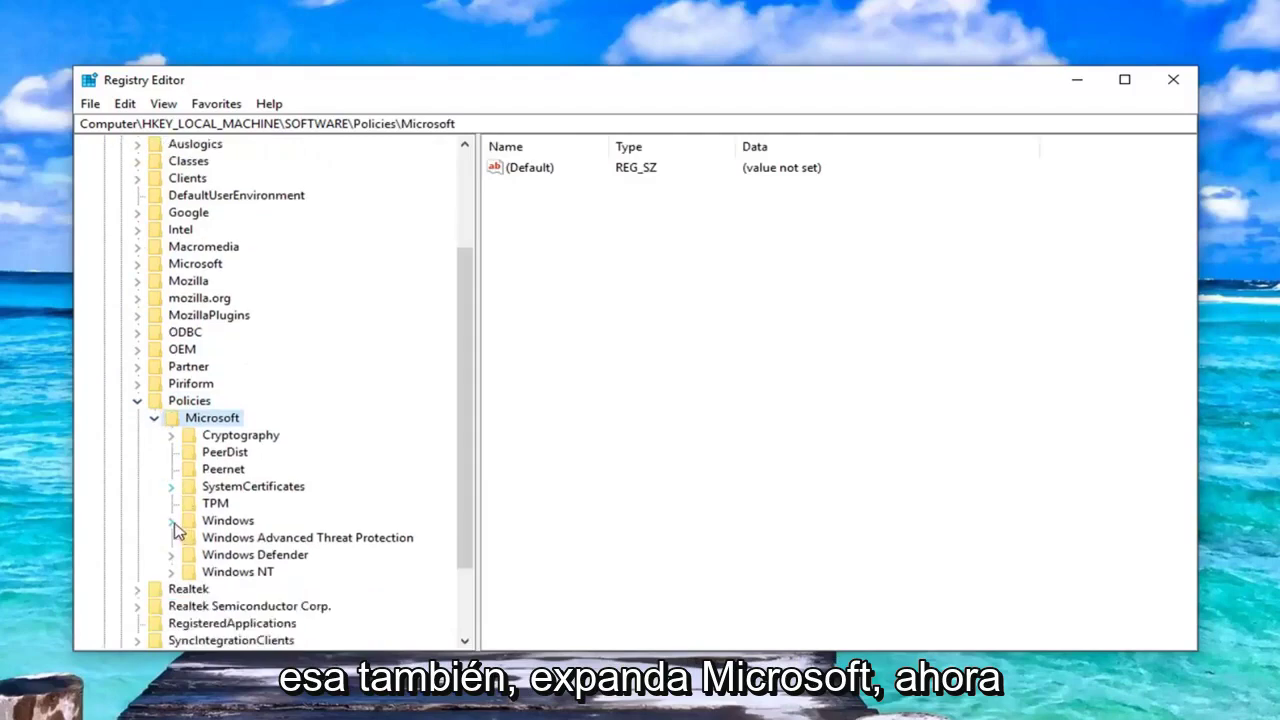
{"action": "left_click", "coordinate": [173, 521]}
{"action": "left_click", "coordinate": [170, 521]}
- View the WindowsUpdate and AU keys to find UseWUServer, then reselect the Windows key
{"action": "scroll", "coordinate": [200, 520], "scroll_direction": "down", "scroll_amount": 1}
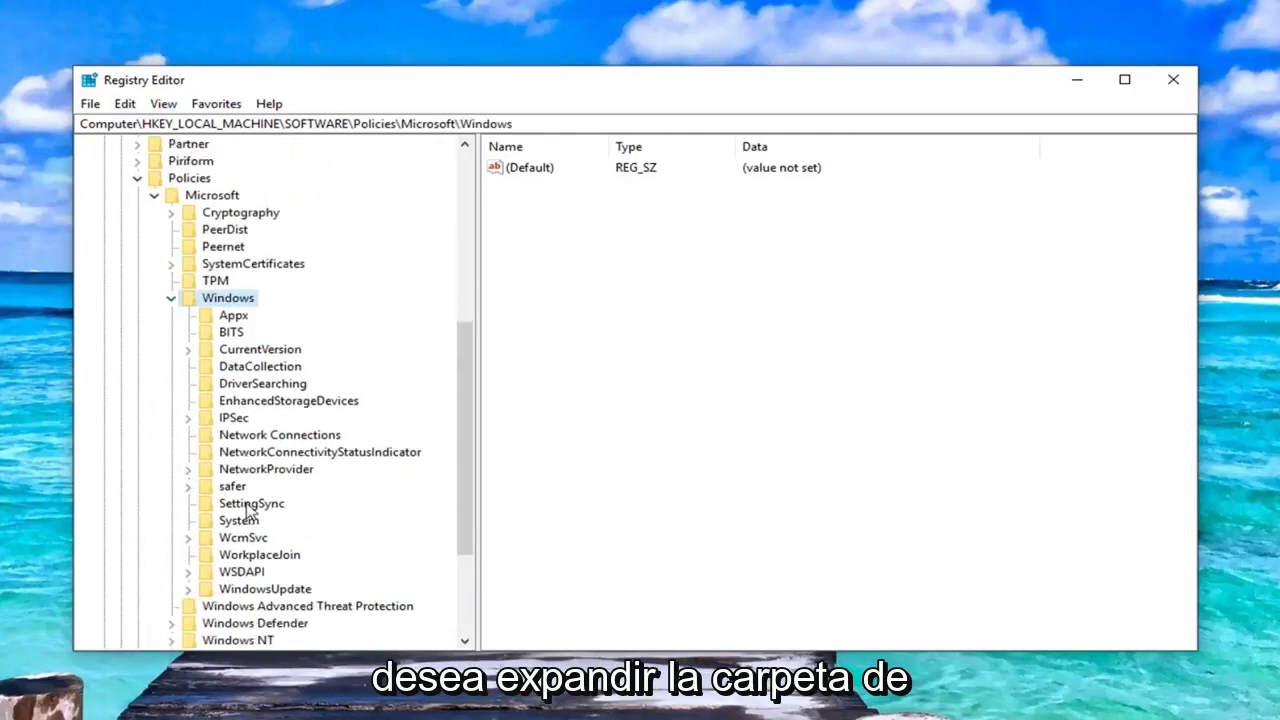
{"action": "left_click", "coordinate": [236, 592]}
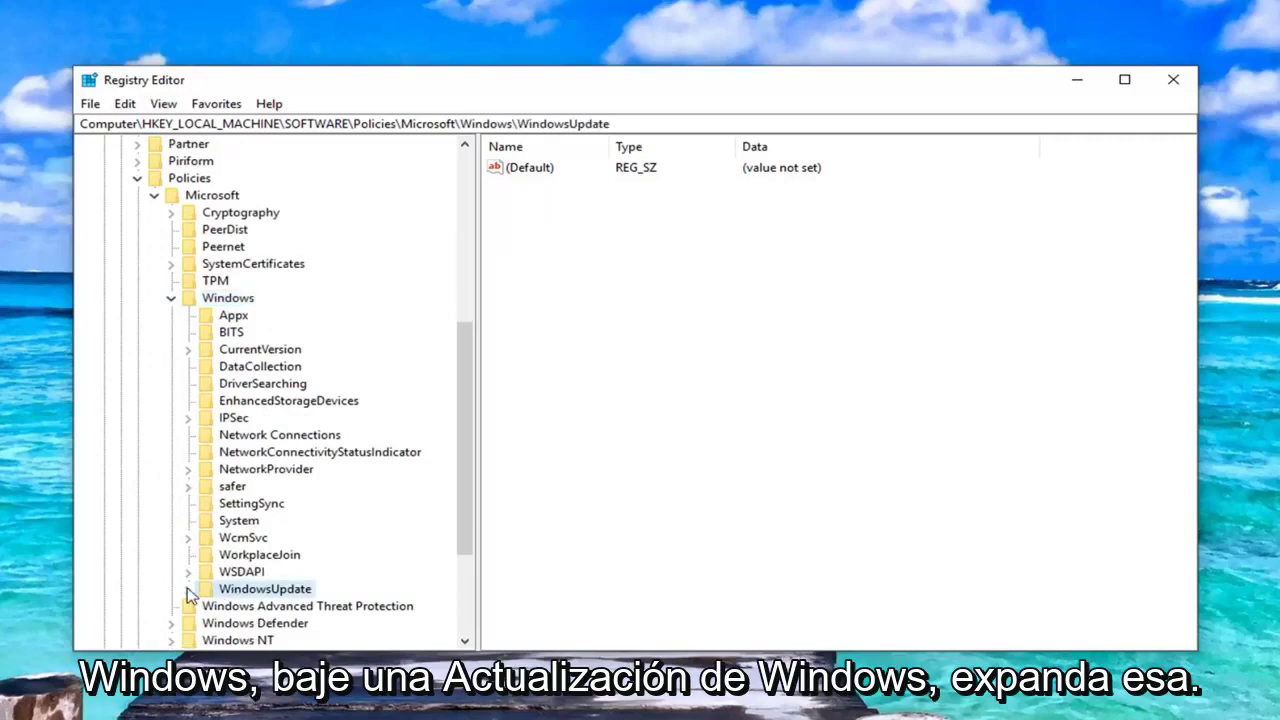
{"action": "left_click", "coordinate": [189, 590]}
{"action": "left_click", "coordinate": [245, 607]}
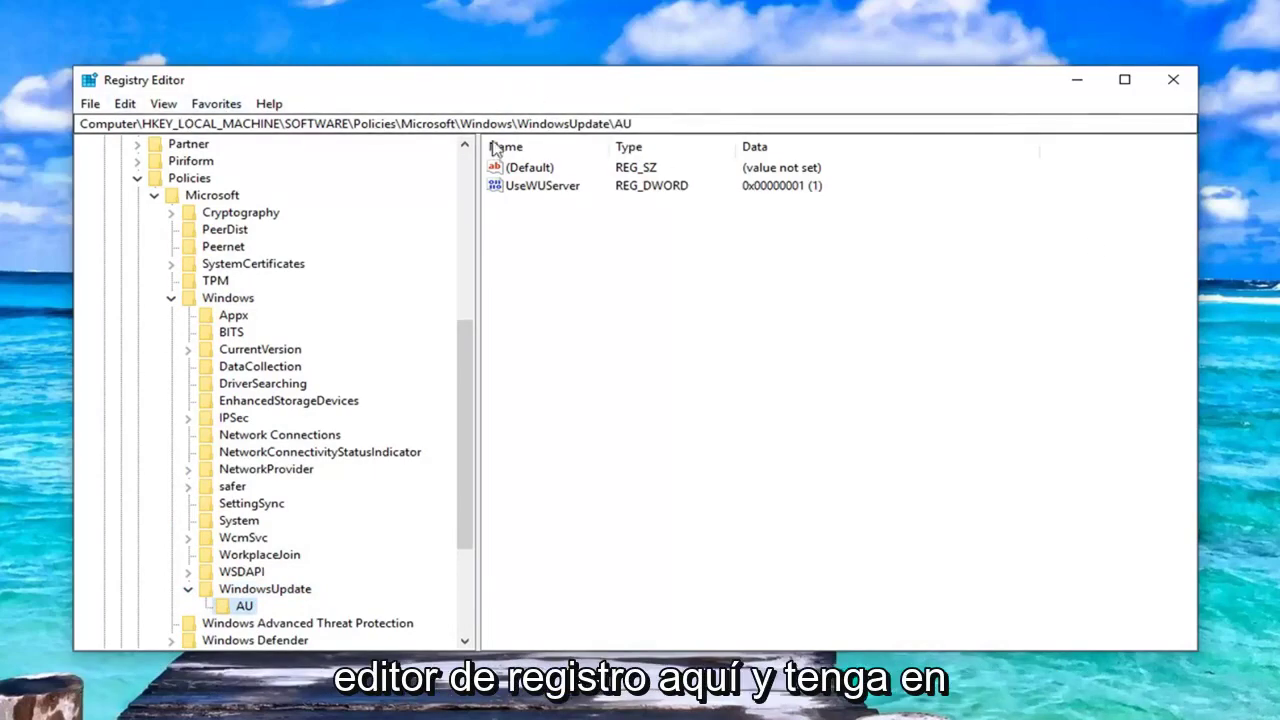
{"action": "left_click", "coordinate": [250, 591]}
{"action": "left_click", "coordinate": [243, 607]}
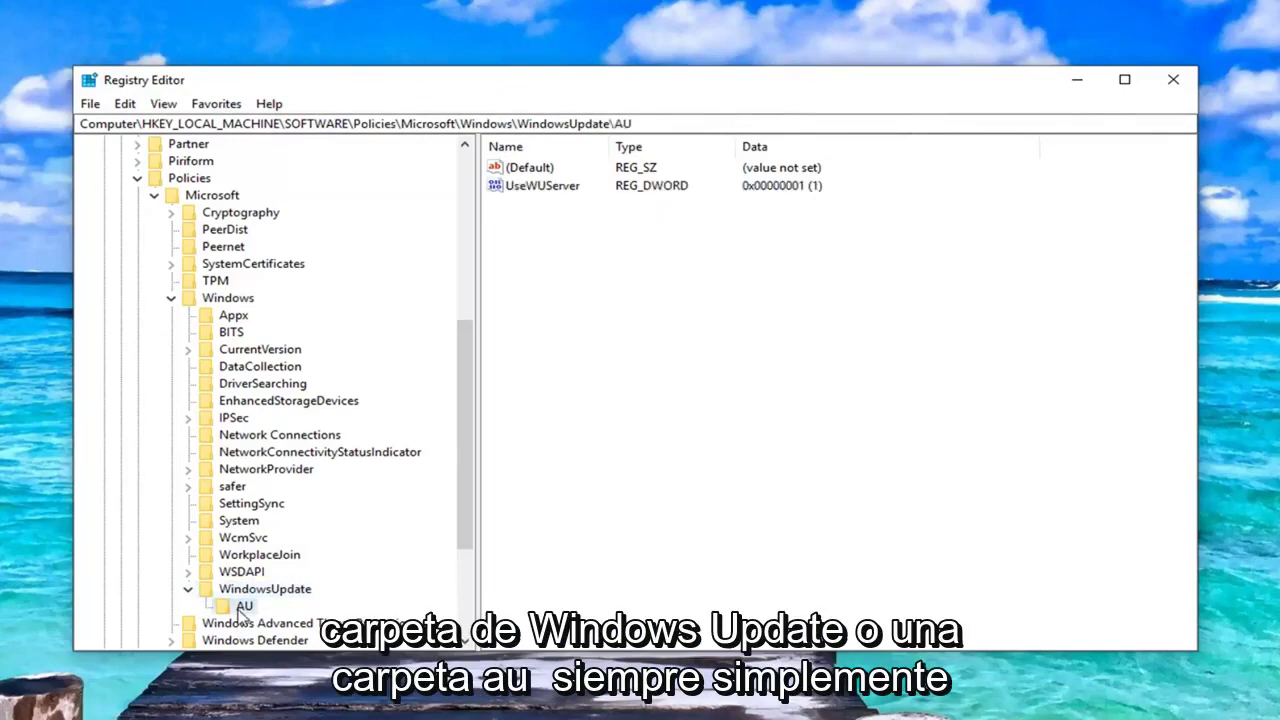
{"action": "left_click", "coordinate": [216, 300]}
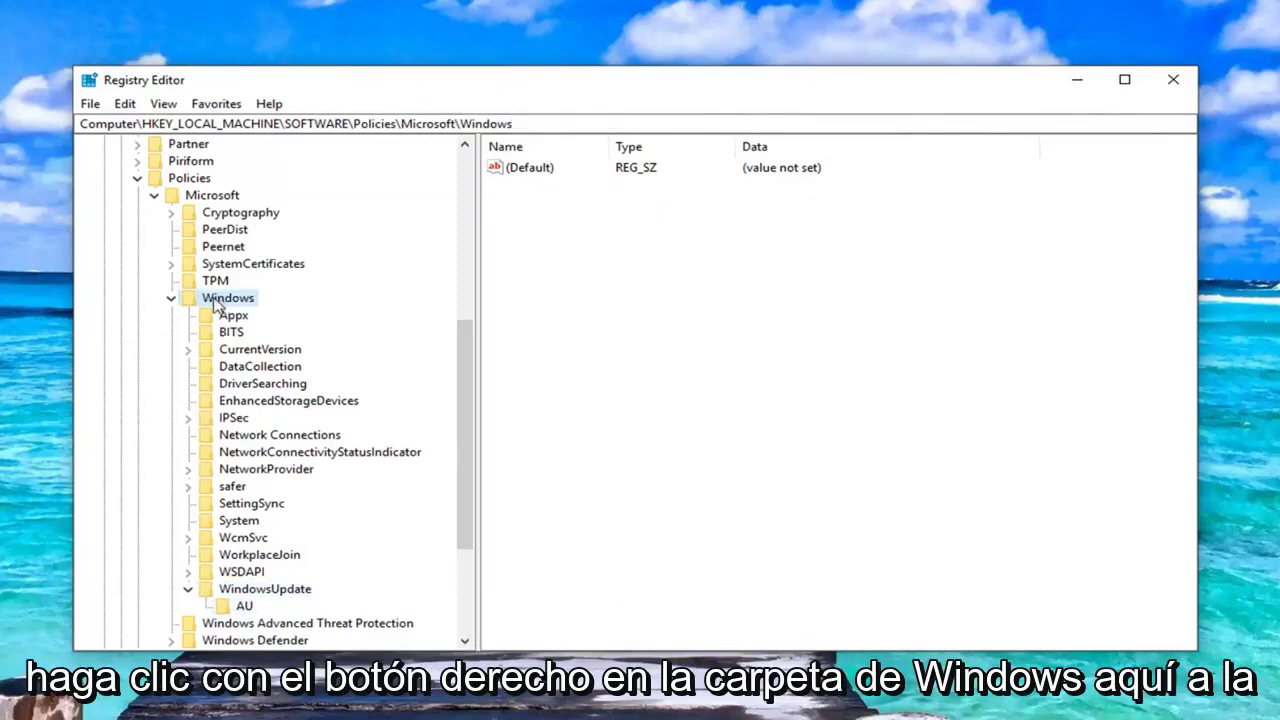
- Show the New > Key options for the Windows and WindowsUpdate keys
{"action": "right_click", "coordinate": [215, 303]}
{"action": "mouse_move", "coordinate": [268, 333]}
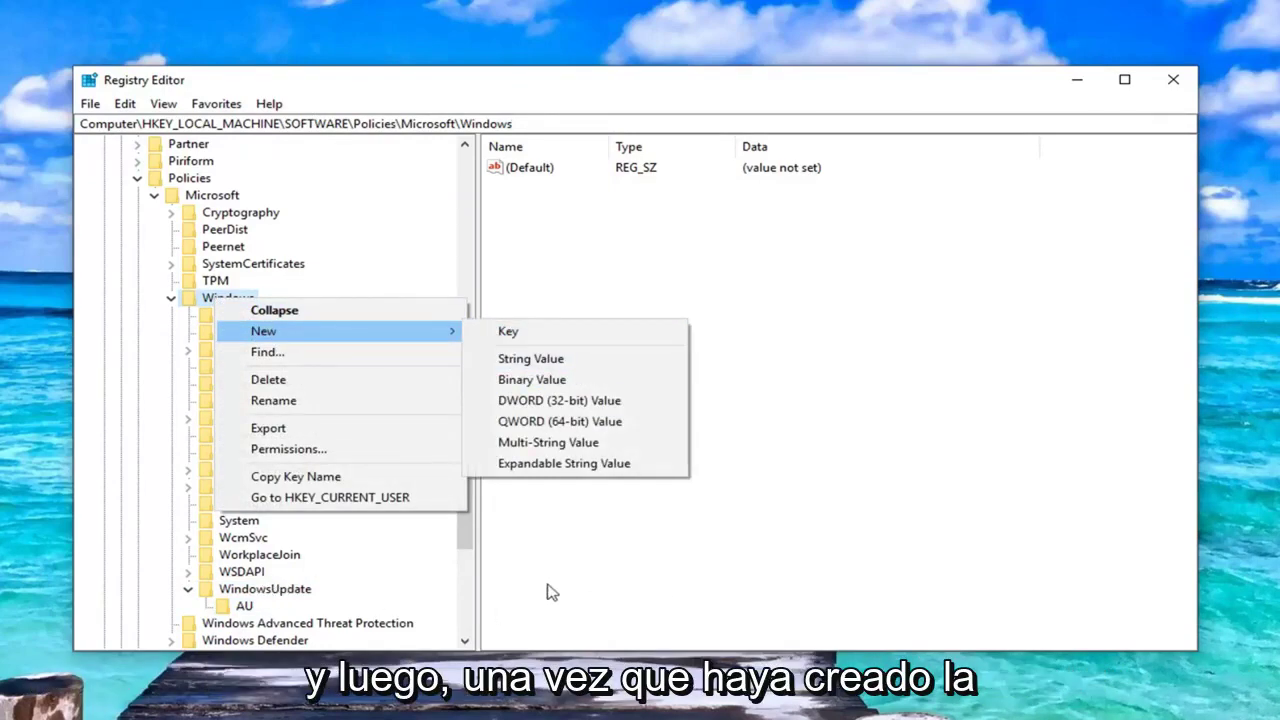
{"action": "left_click", "coordinate": [224, 595]}
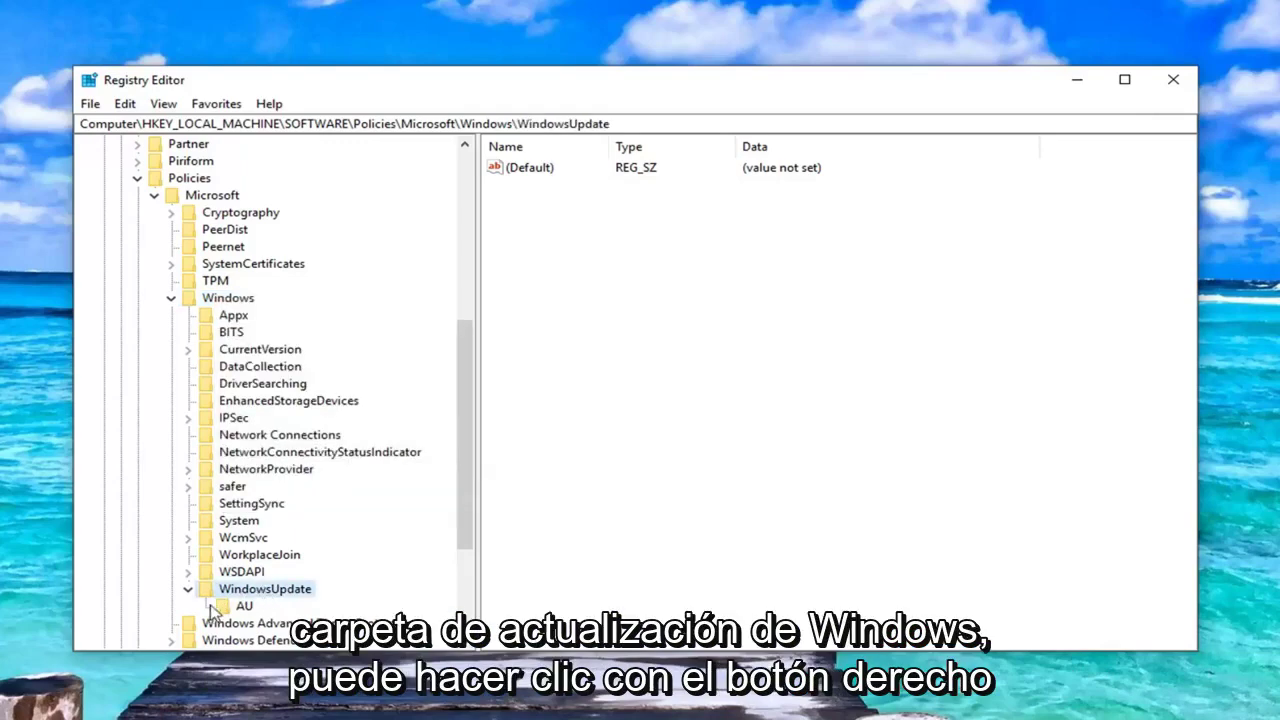
{"action": "right_click", "coordinate": [256, 594]}
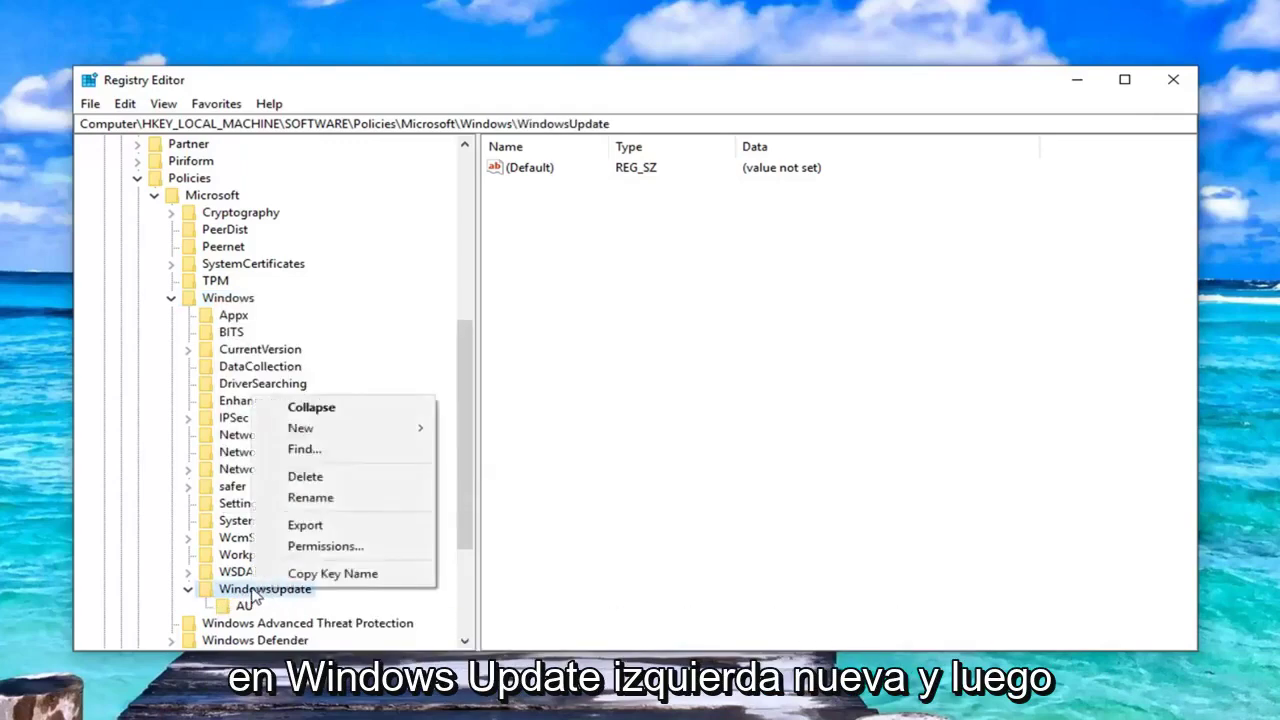
{"action": "mouse_move", "coordinate": [337, 437]}
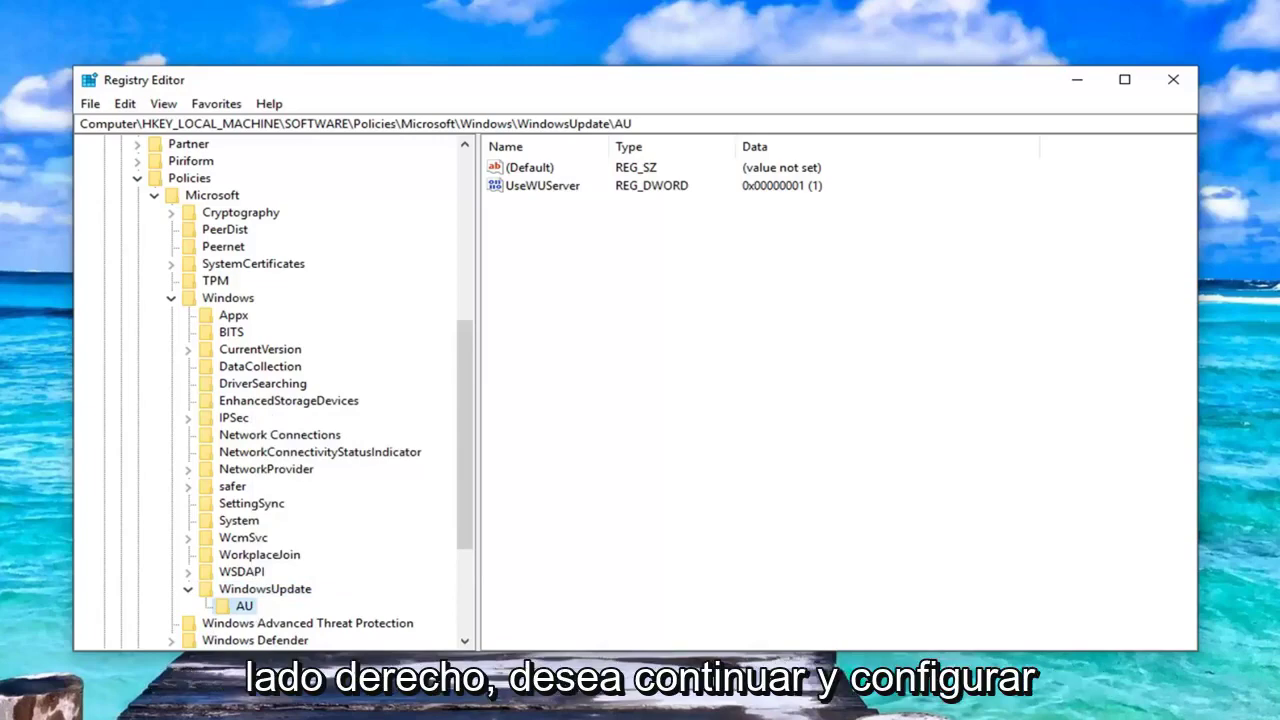
{"action": "left_click", "coordinate": [529, 189]}
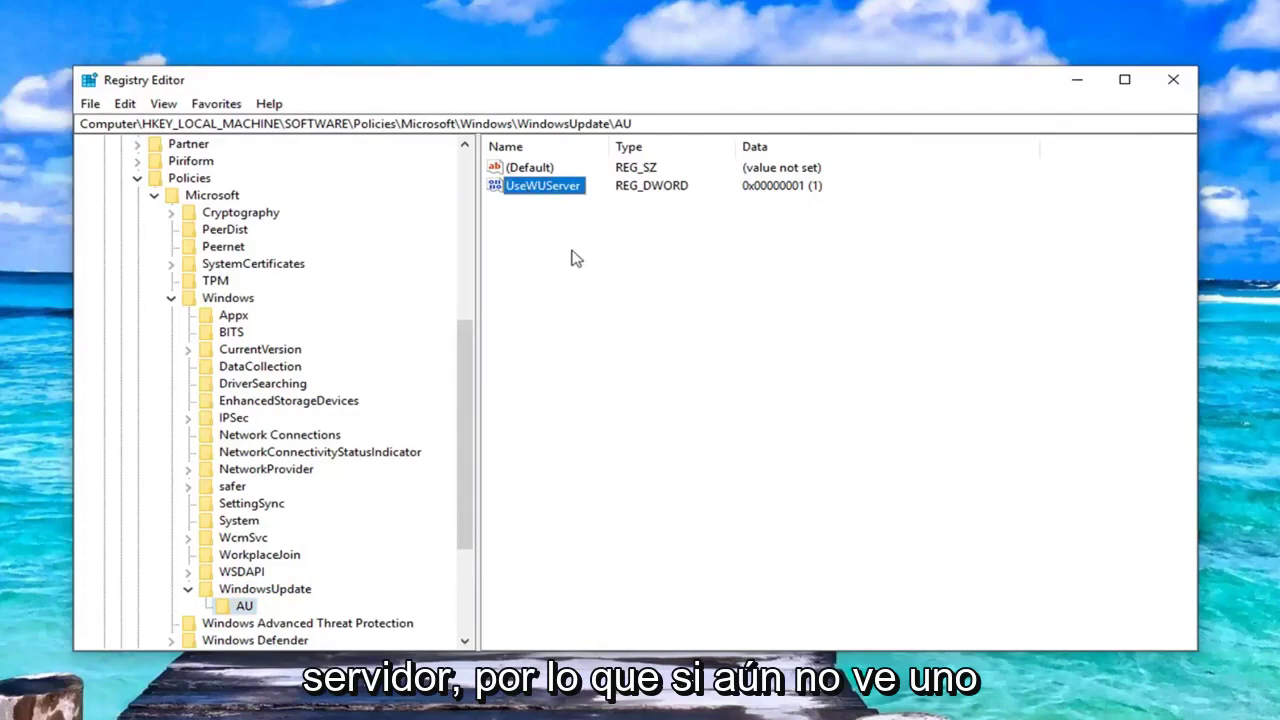
{"action": "right_click", "coordinate": [551, 271]}
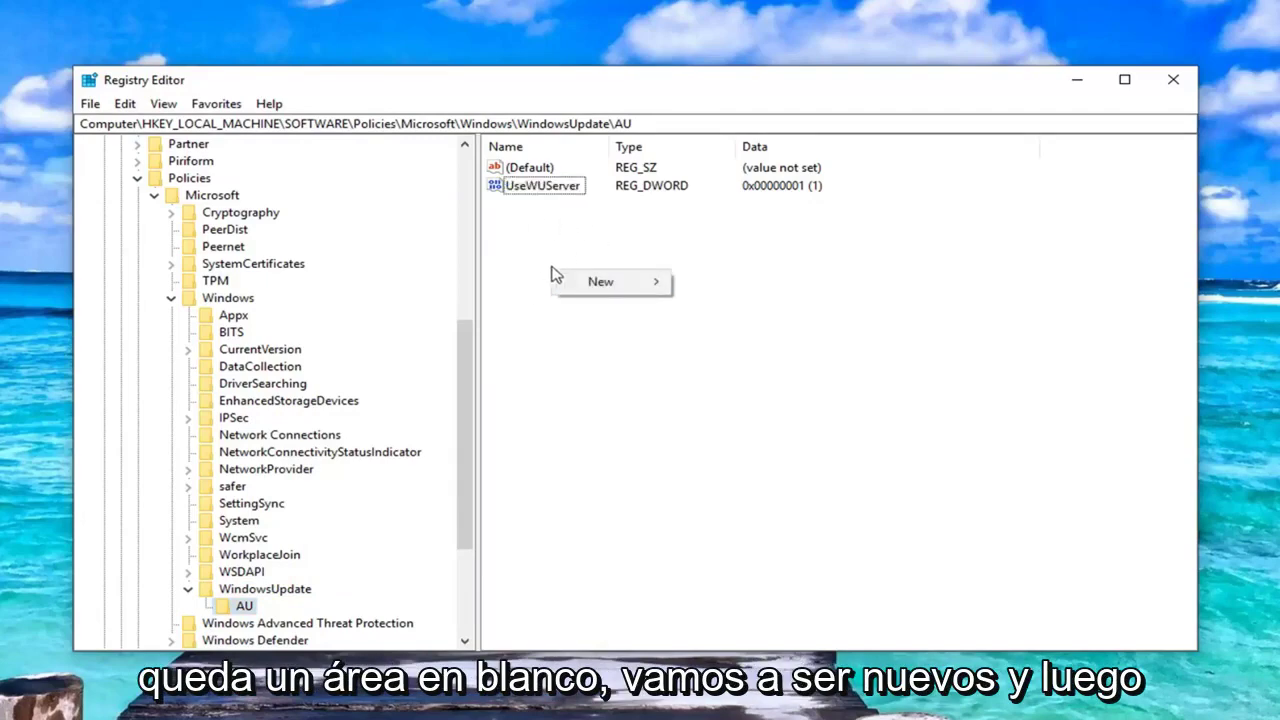
{"action": "mouse_move", "coordinate": [600, 283]}
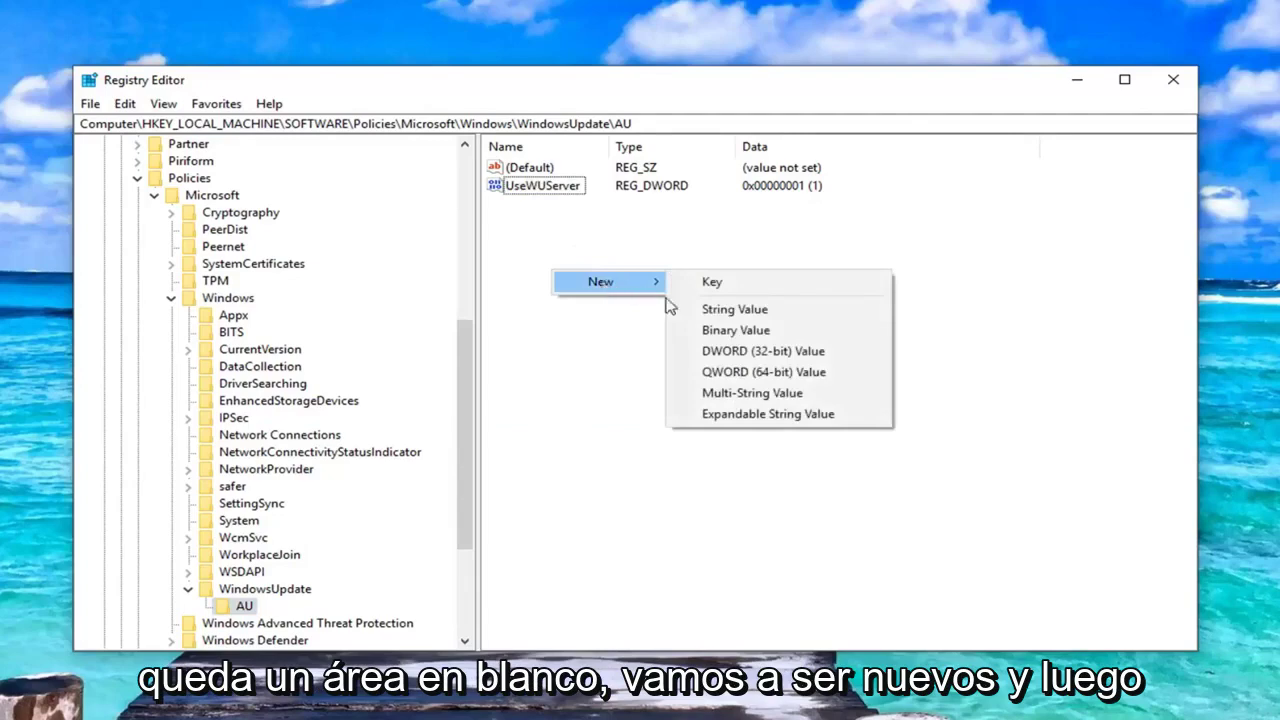
{"action": "left_click", "coordinate": [718, 352]}
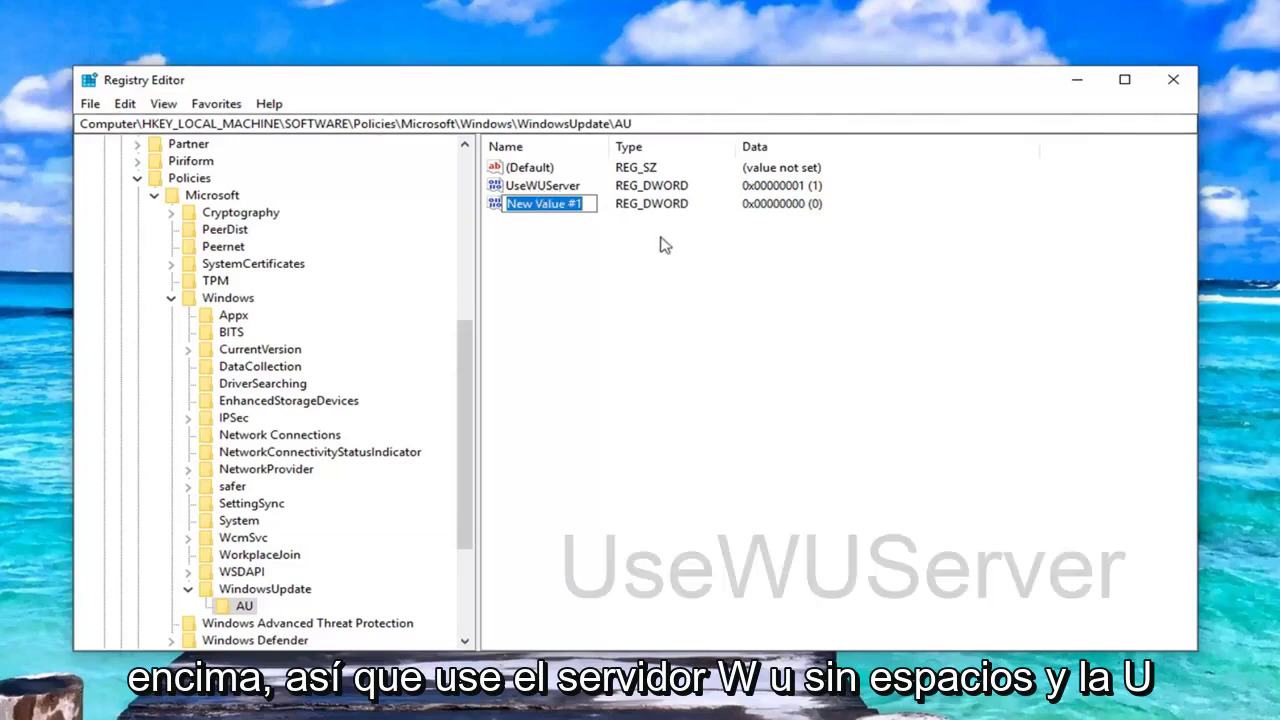
{"action": "type", "text": "UseWU"}
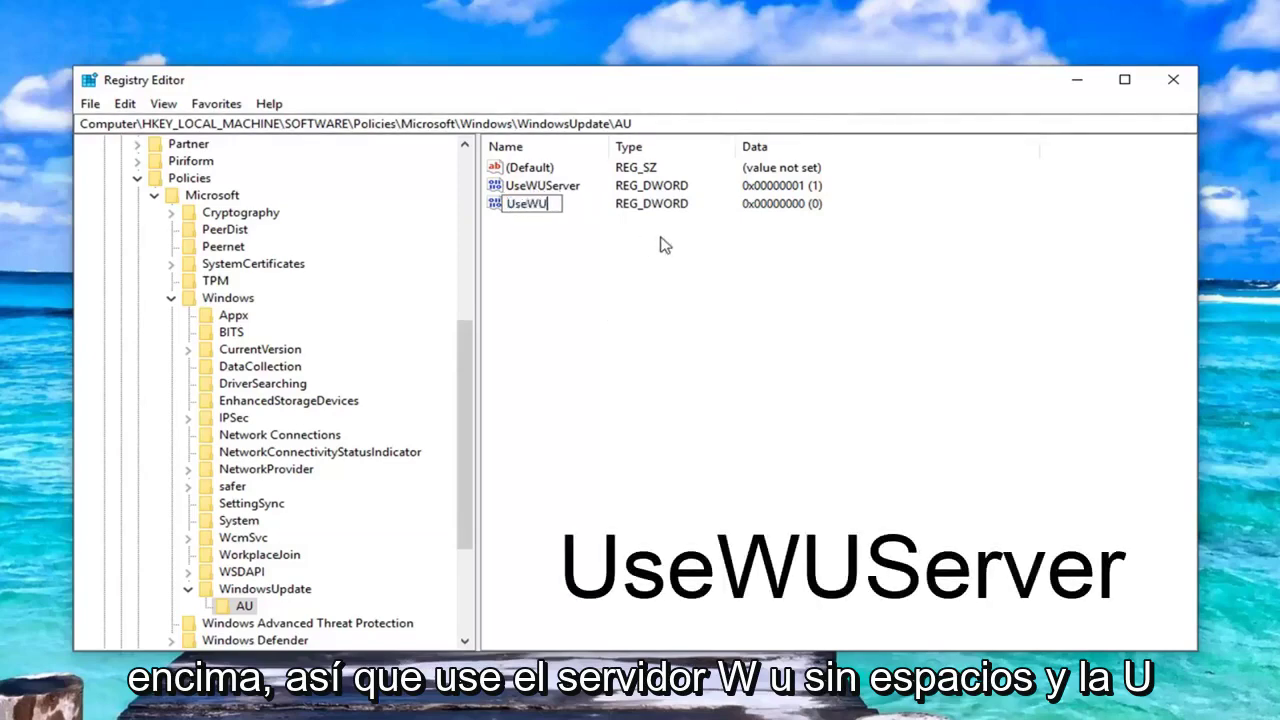
{"action": "type", "text": "Server"}
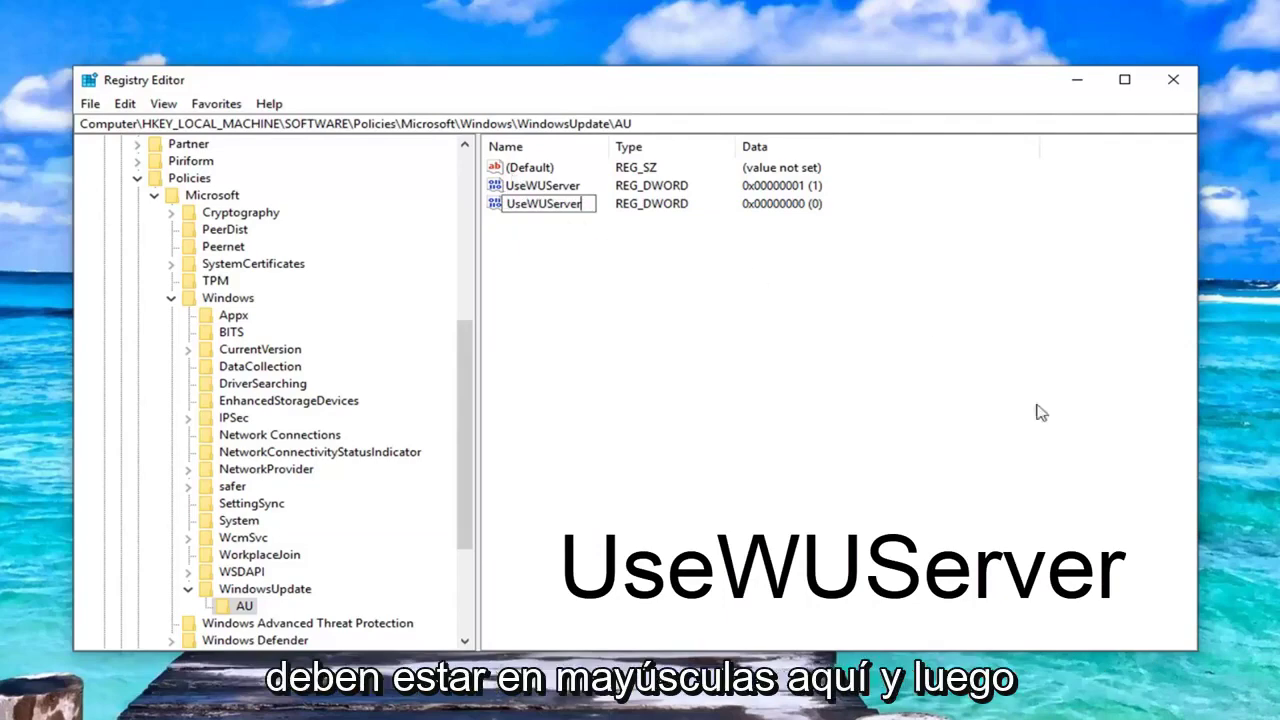
{"action": "left_click", "coordinate": [566, 220]}
{"action": "left_click", "coordinate": [884, 356]}
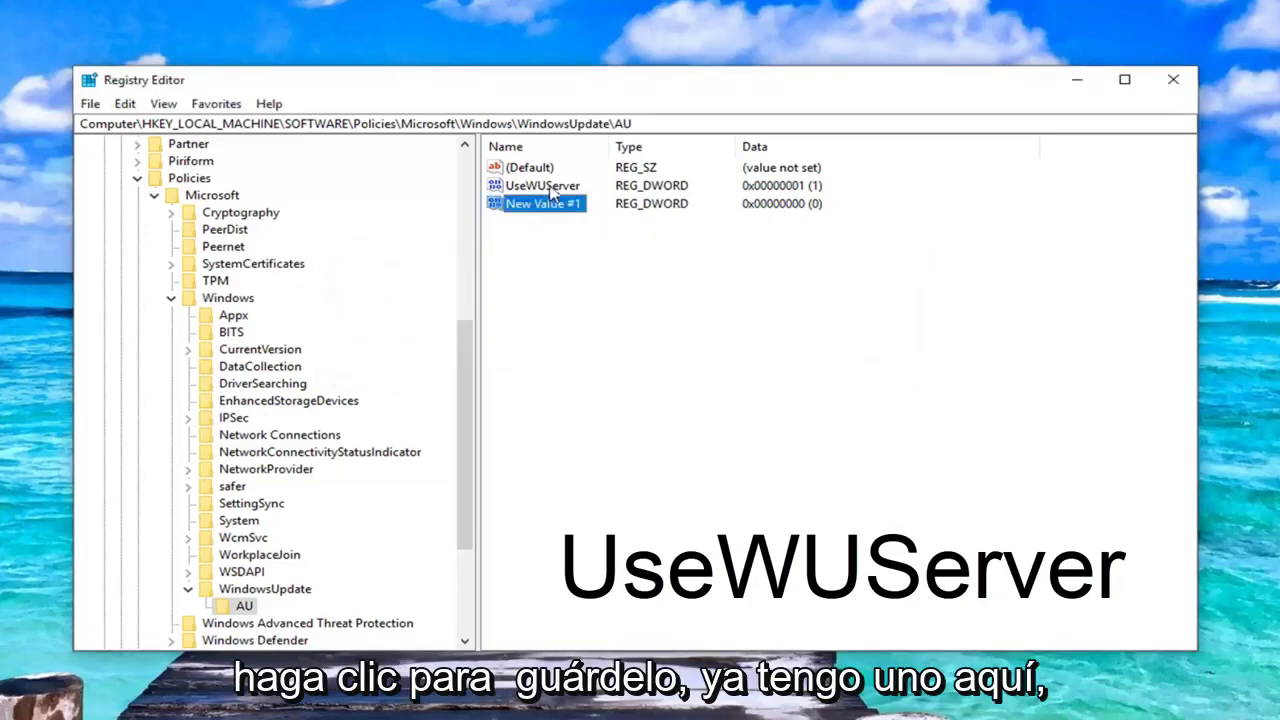
{"action": "key", "text": "Delete"}
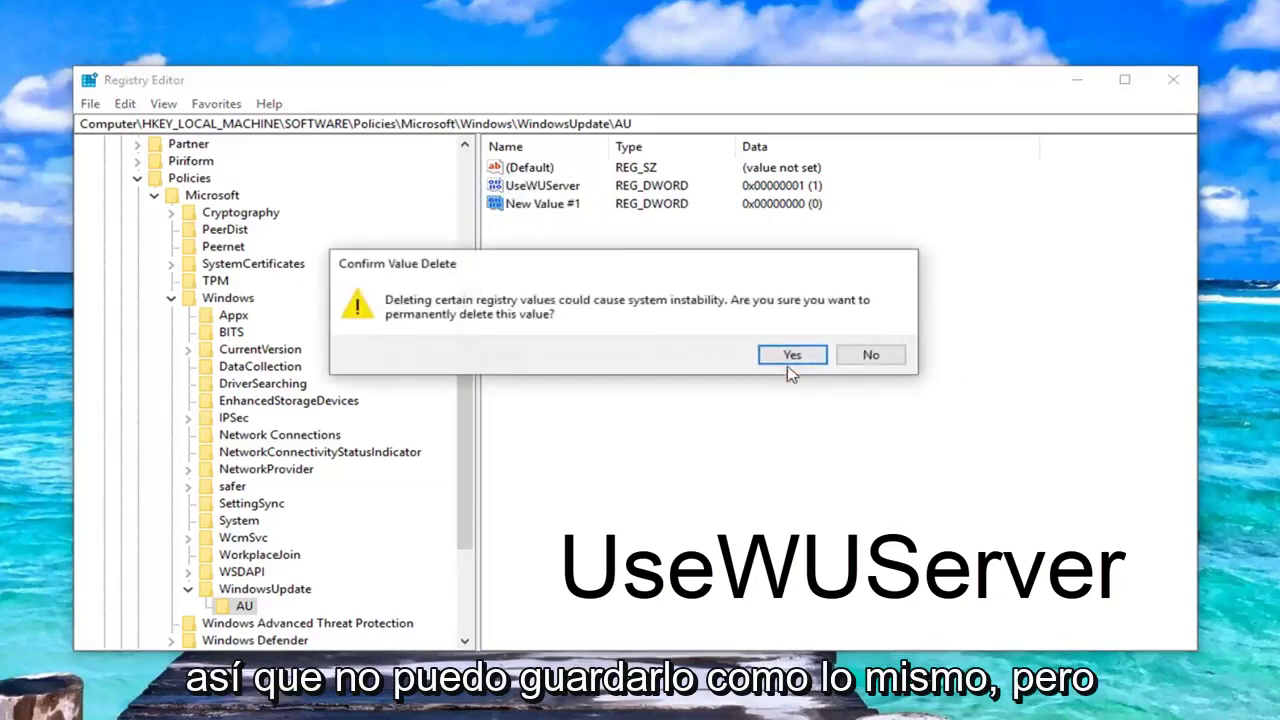
{"action": "left_click", "coordinate": [790, 354]}
{"action": "left_click", "coordinate": [546, 190]}
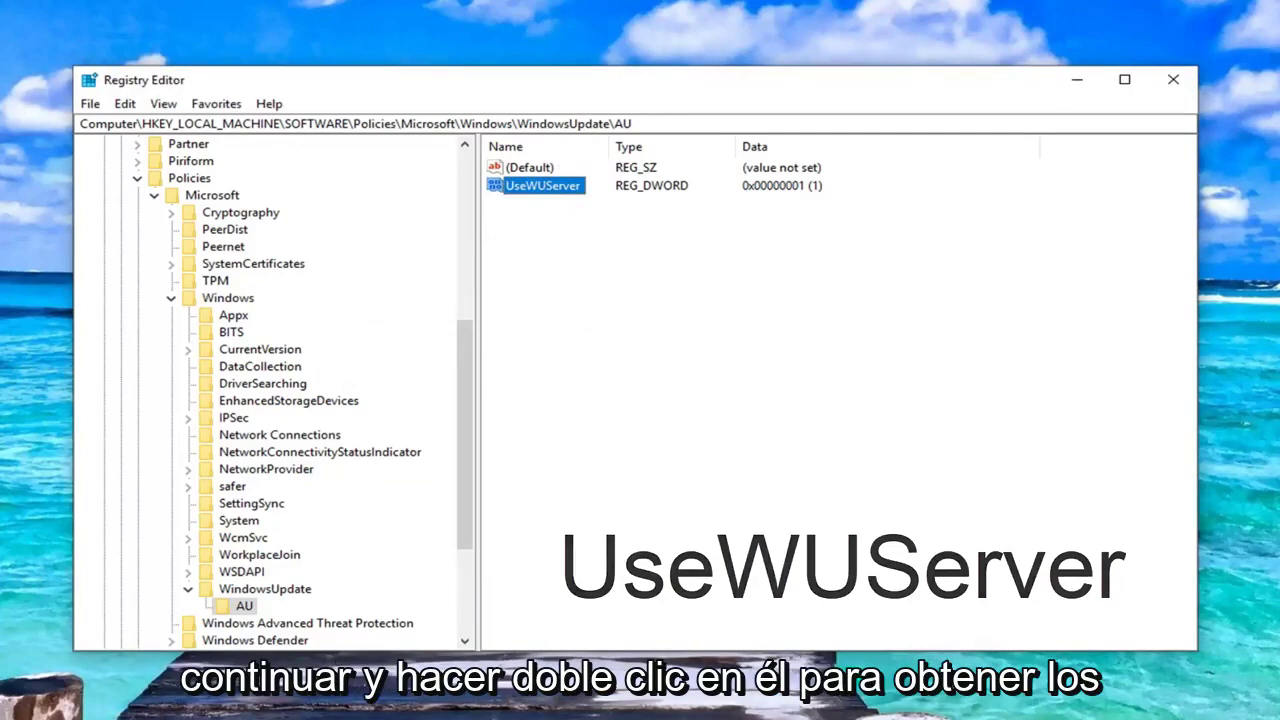
- Edit UseWUServer, replacing its value data 1 with 0, and save it
{"action": "double_click", "coordinate": [541, 186]}
{"action": "left_click_drag", "start_coordinate": [240, 190], "coordinate": [624, 232]}
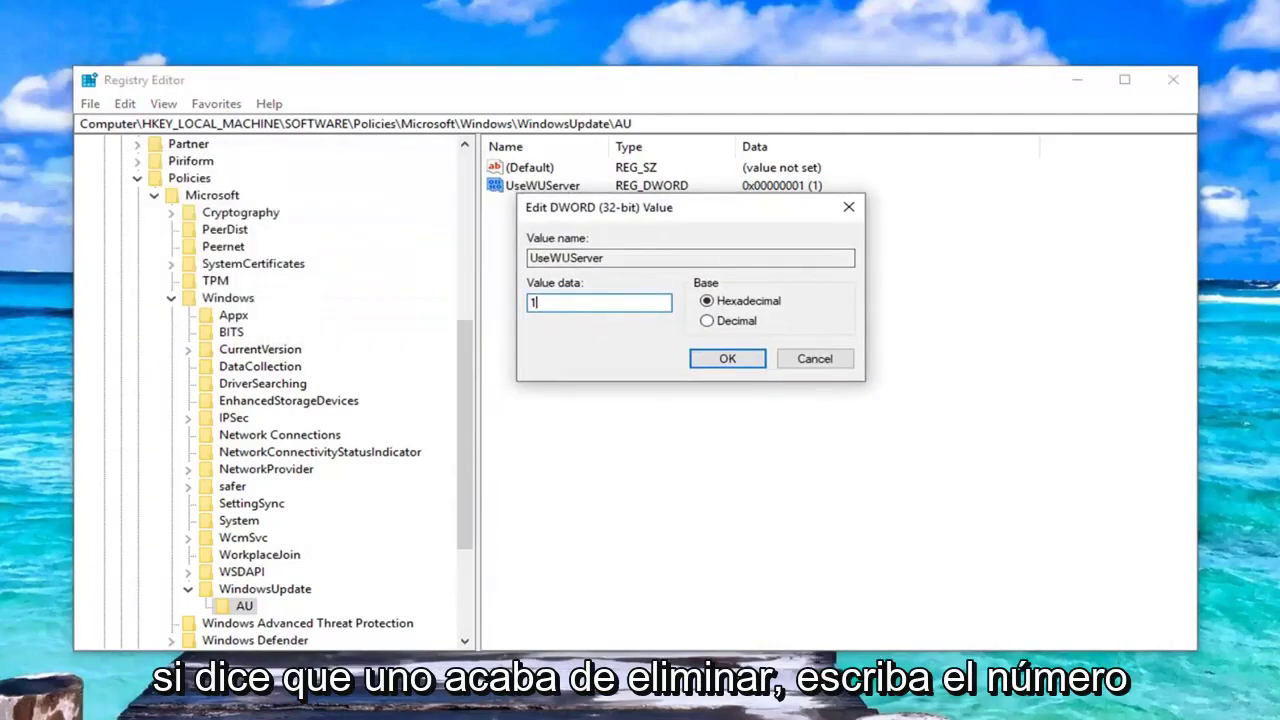
{"action": "key", "text": "ctrl+a"}
{"action": "key", "text": "BackSpace"}
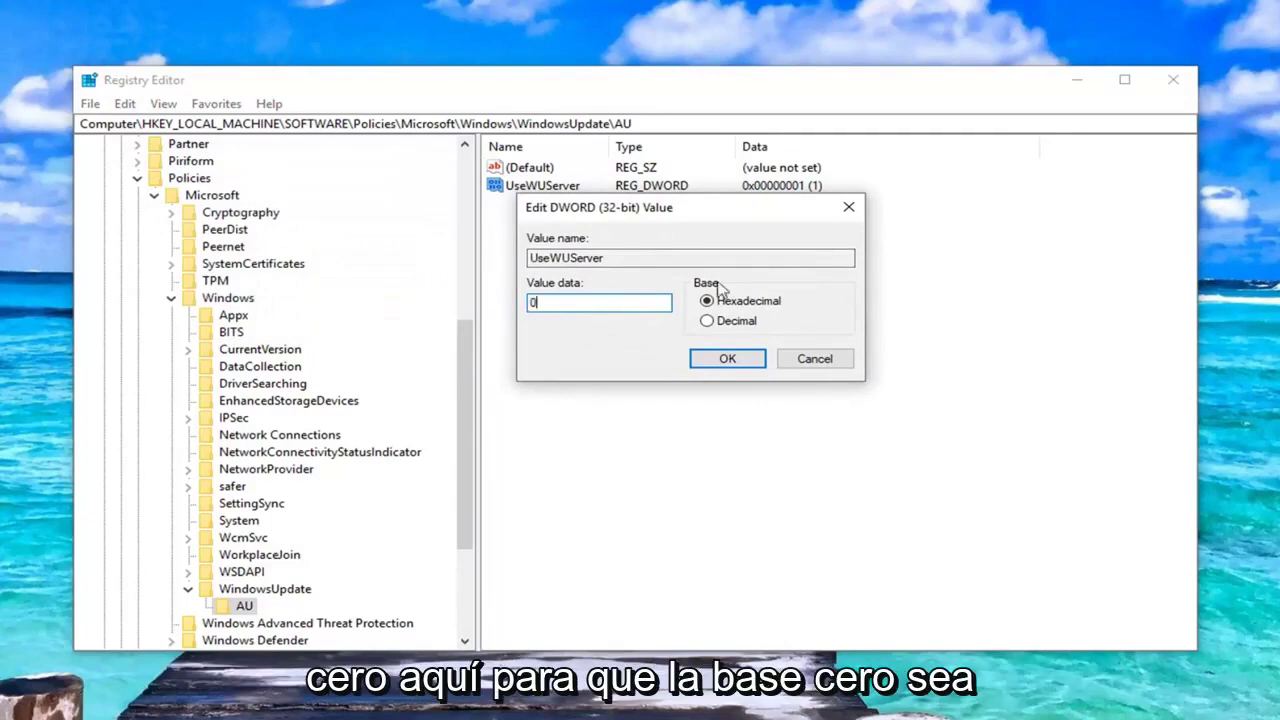
{"action": "left_click", "coordinate": [724, 360]}
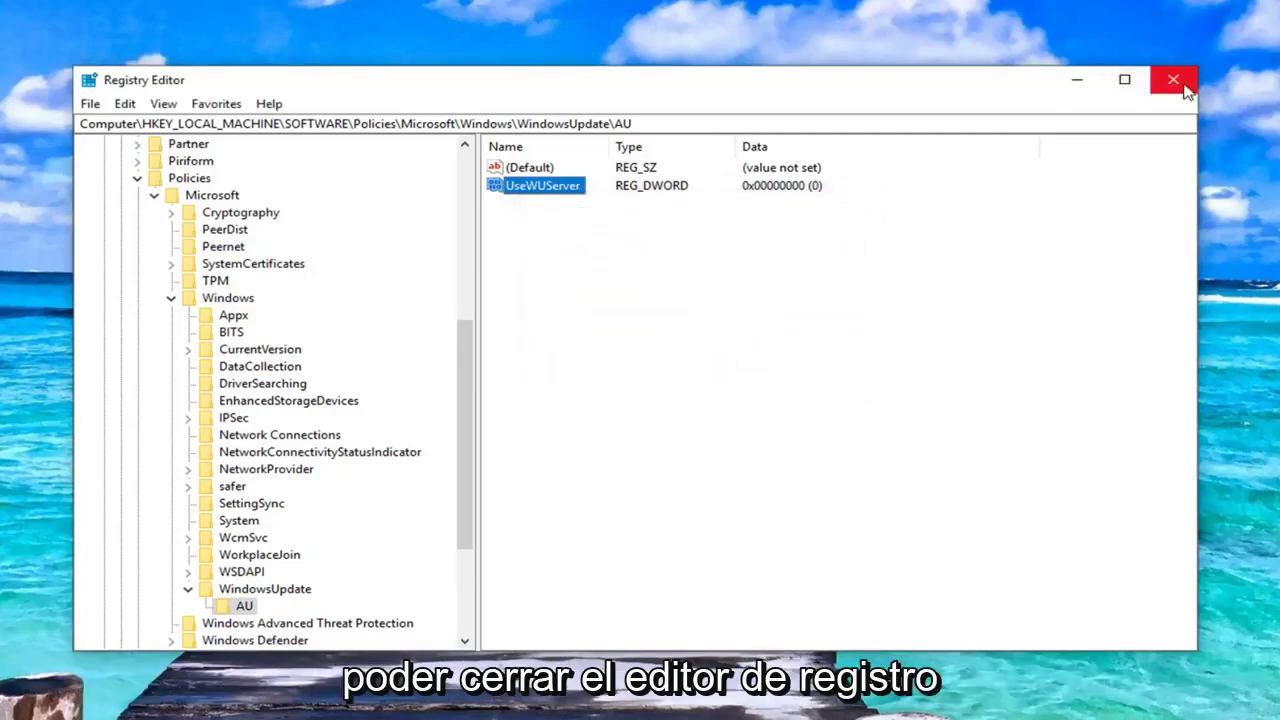
- Switch between the WindowsUpdate and AU keys to verify UseWUServer now reads 0
{"action": "left_click", "coordinate": [224, 590]}
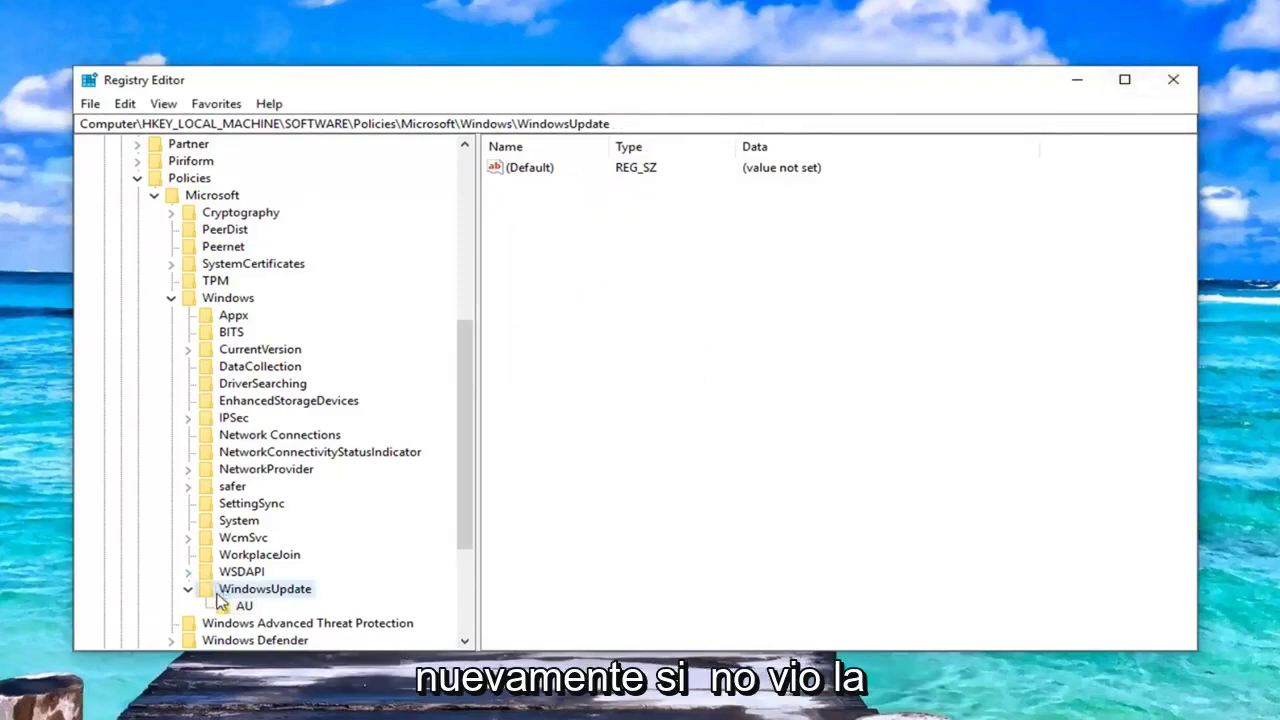
{"action": "left_click", "coordinate": [242, 605]}
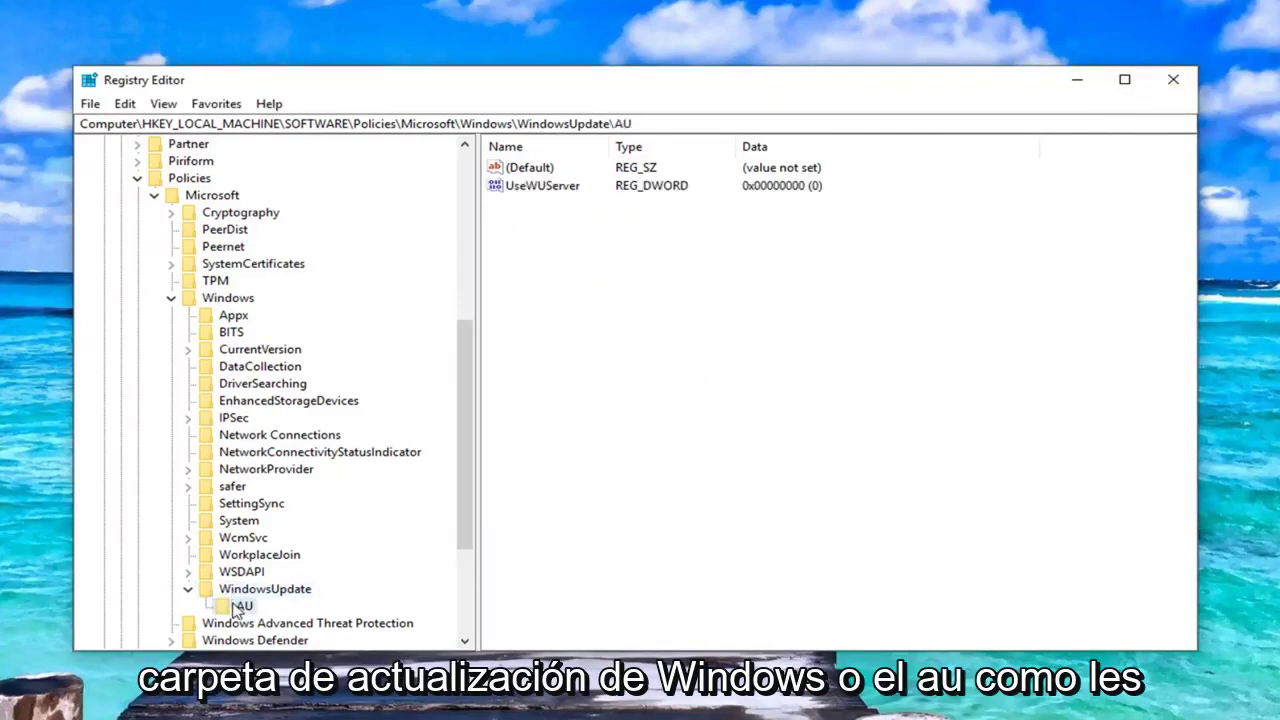
{"action": "left_click", "coordinate": [235, 592]}
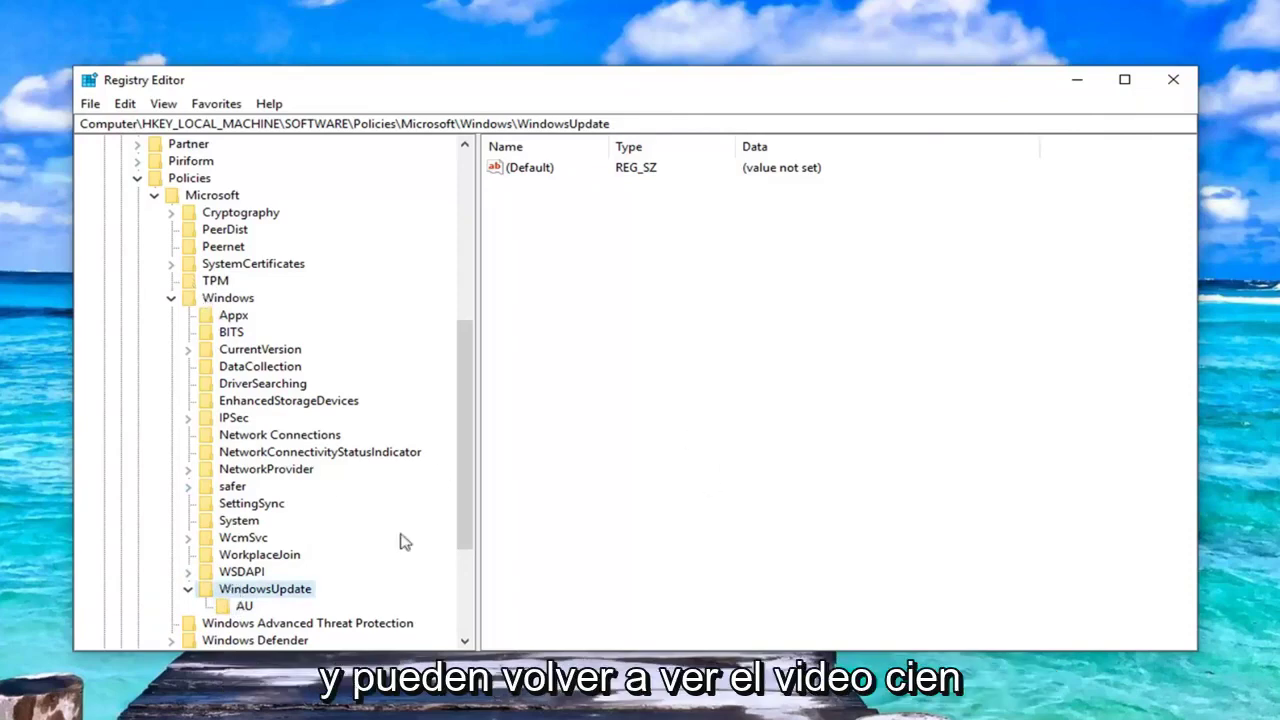
{"action": "left_click", "coordinate": [243, 606]}
{"action": "left_click", "coordinate": [277, 590]}
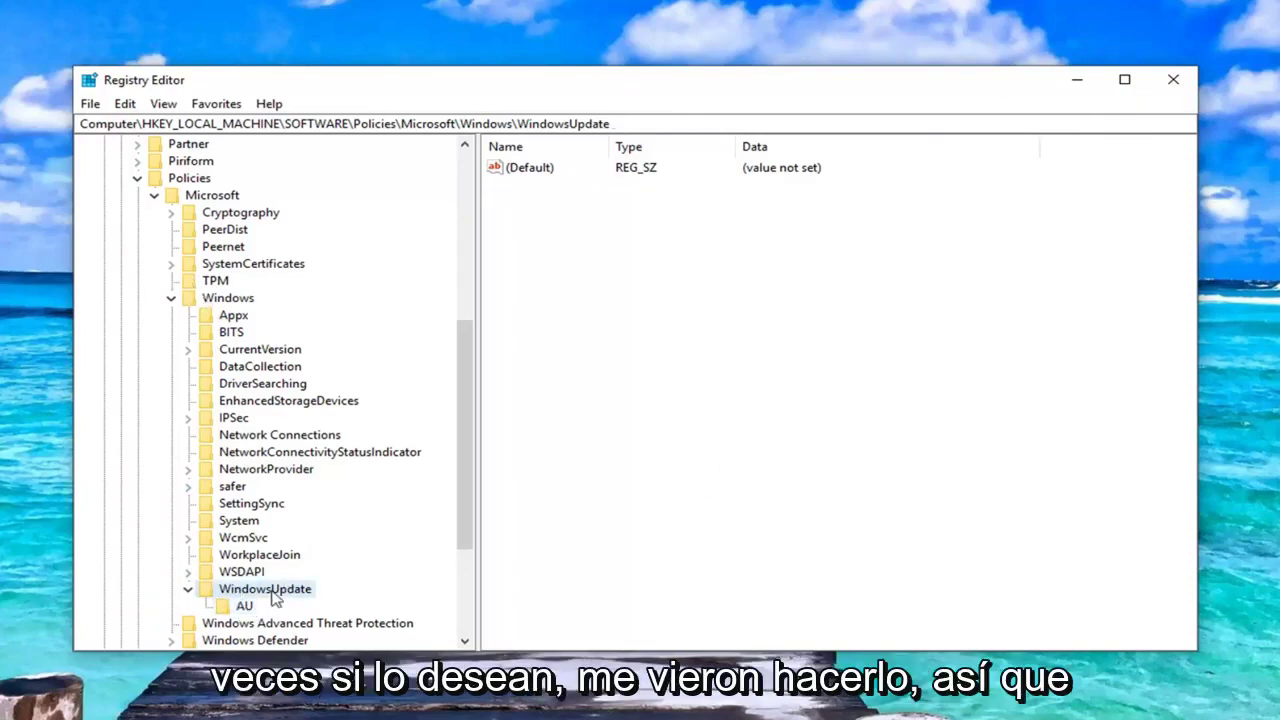
{"action": "left_click", "coordinate": [245, 606]}
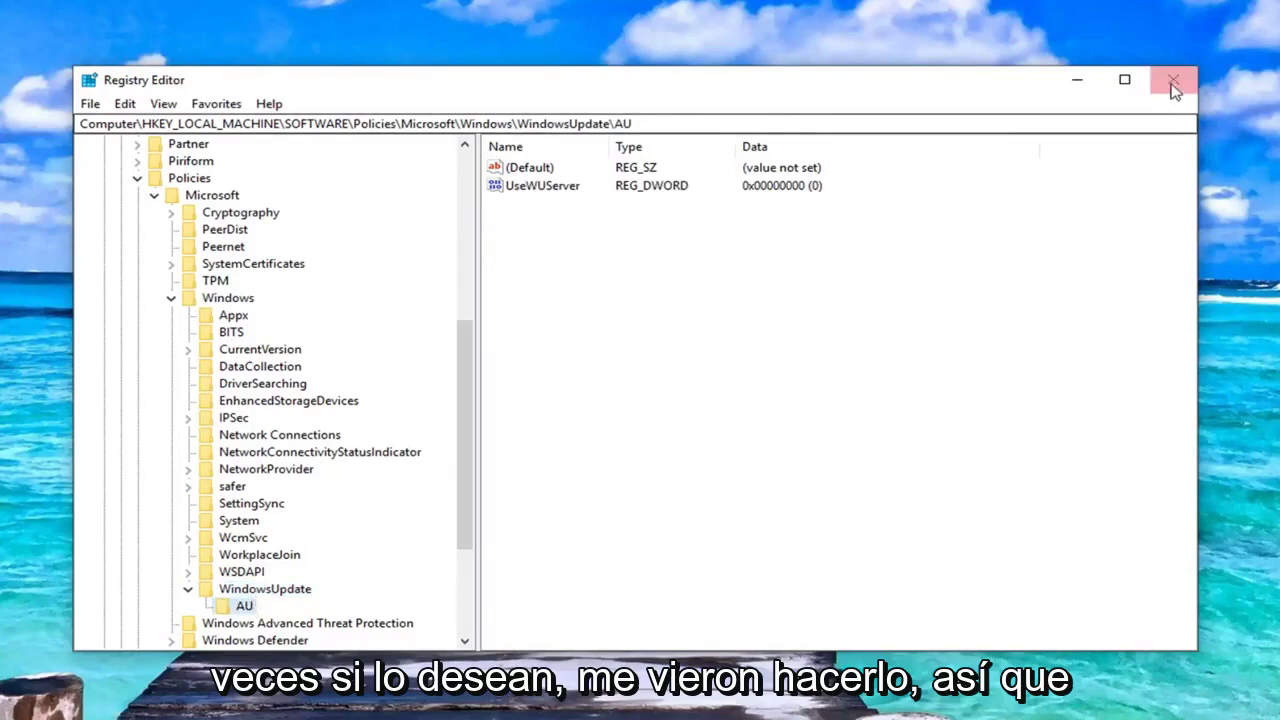